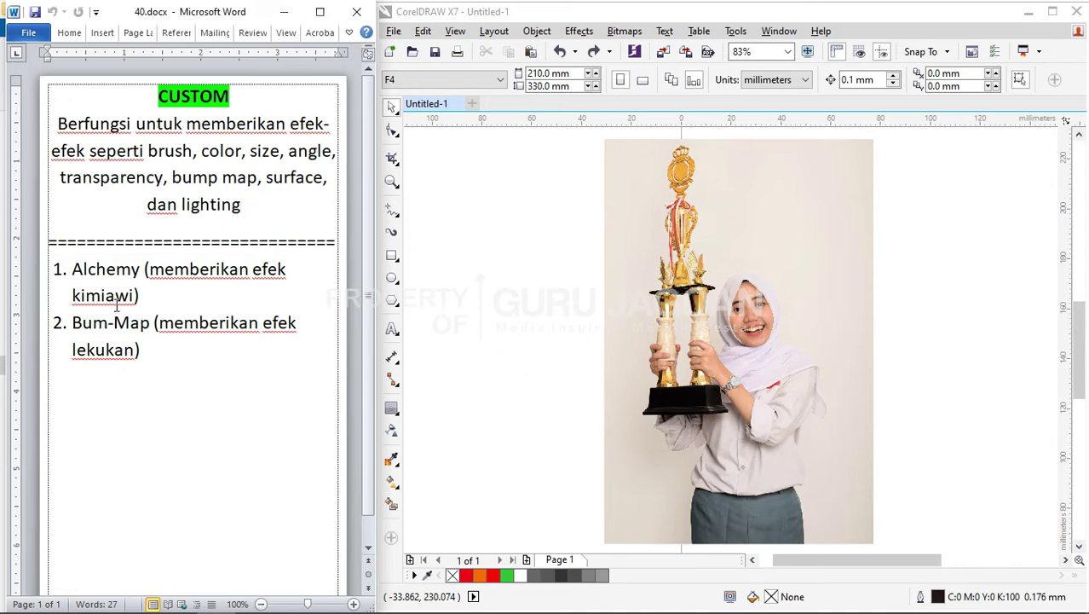
drag(72, 271, 132, 271)
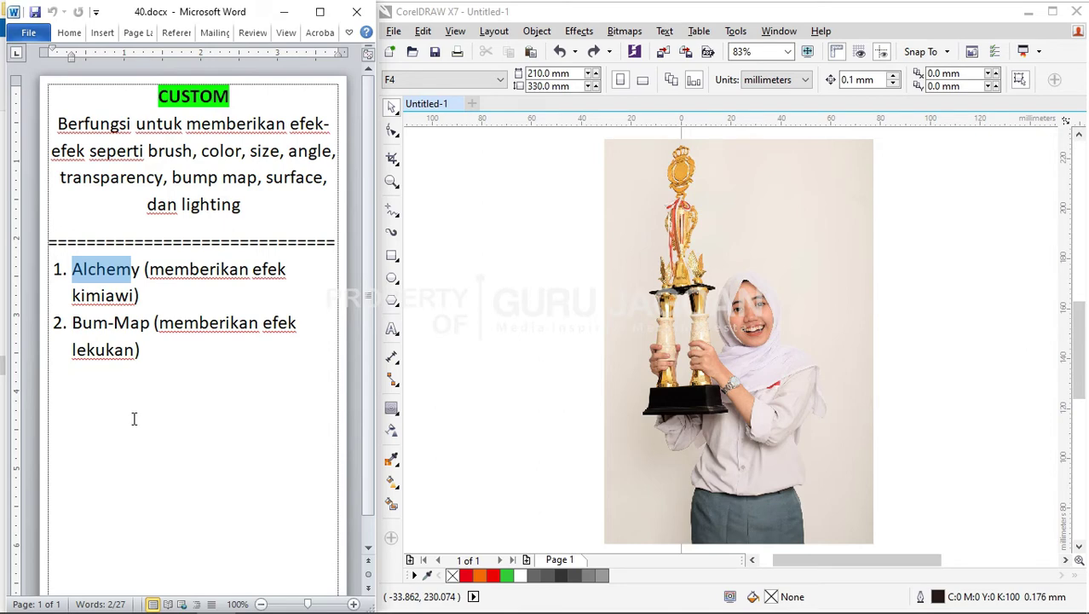
drag(136, 295, 71, 291)
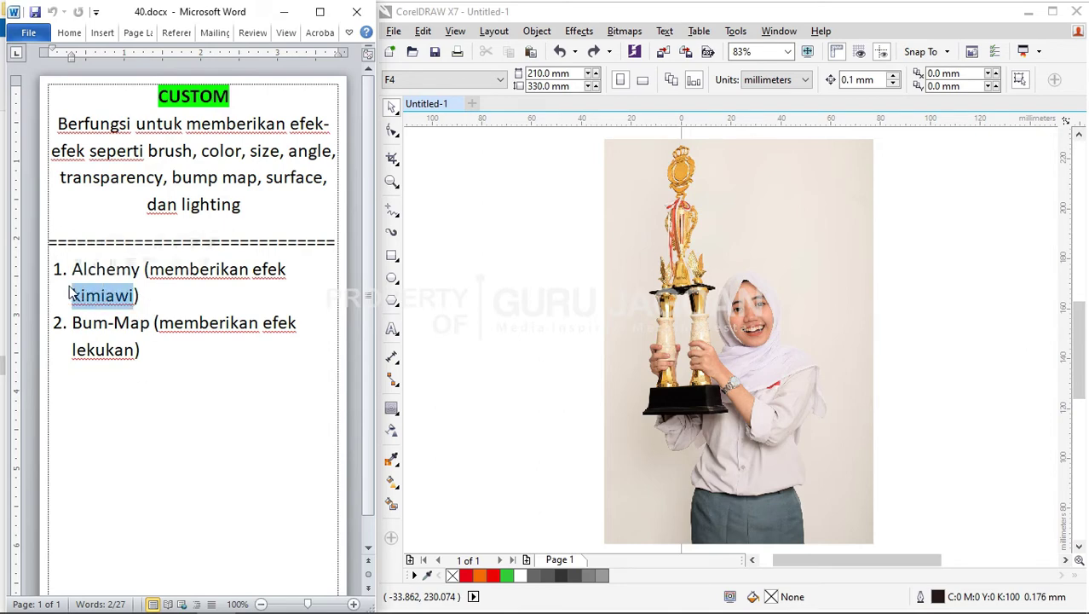
click(216, 304)
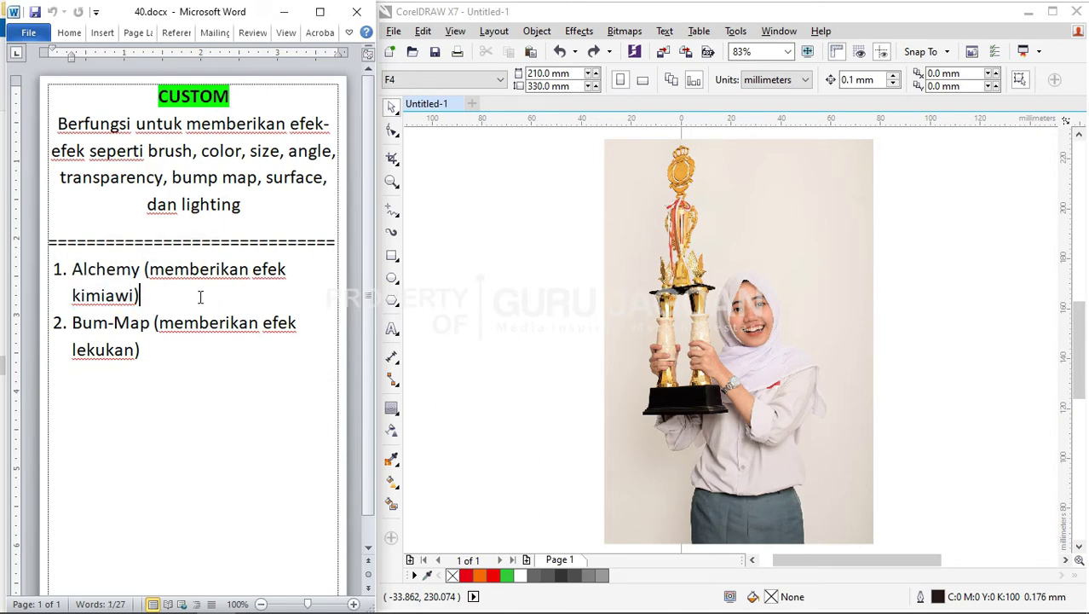
- Select the photo of the student holding the trophy on the CorelDRAW page
click(744, 332)
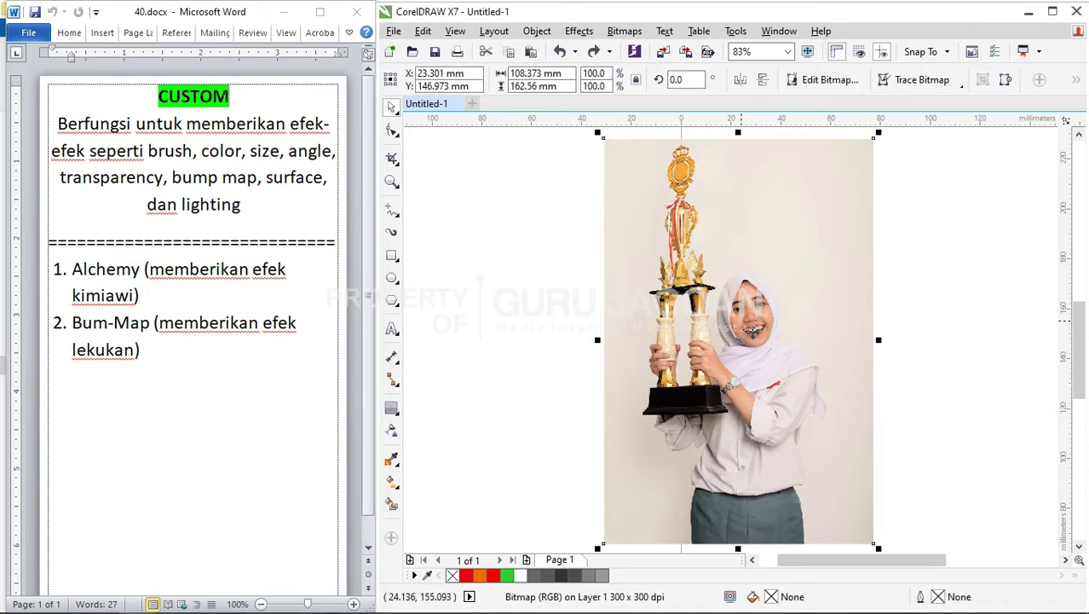
scroll(744, 332, right, 3)
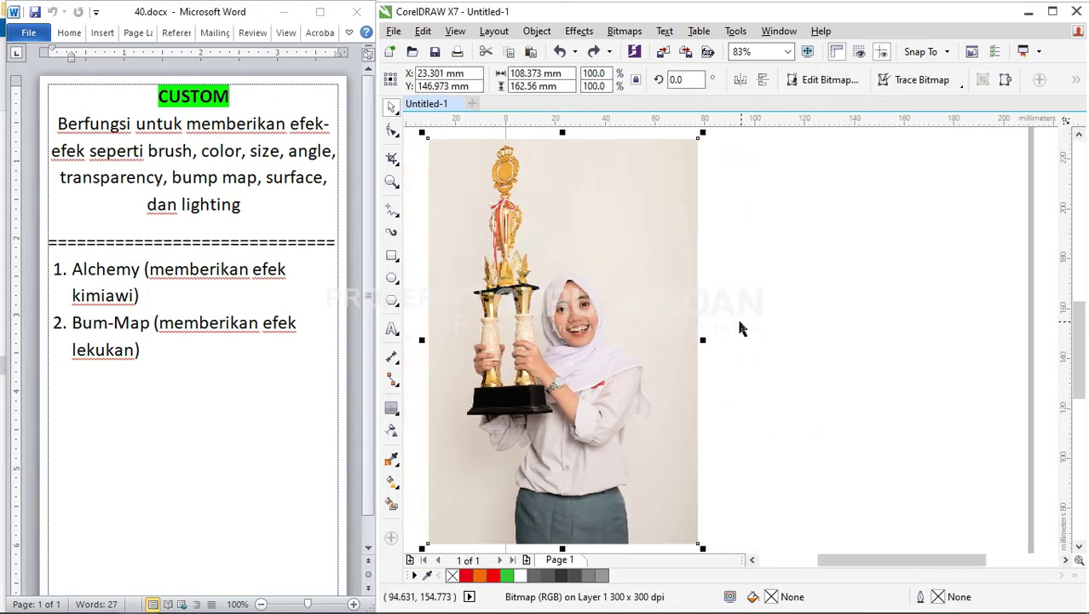
click(624, 32)
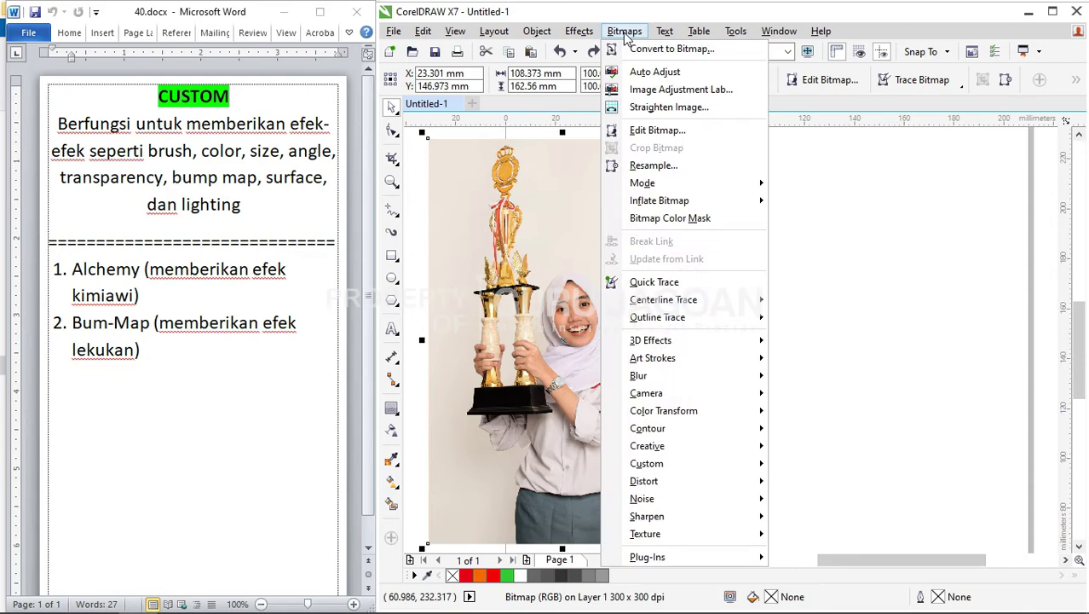
mouse_move(663, 463)
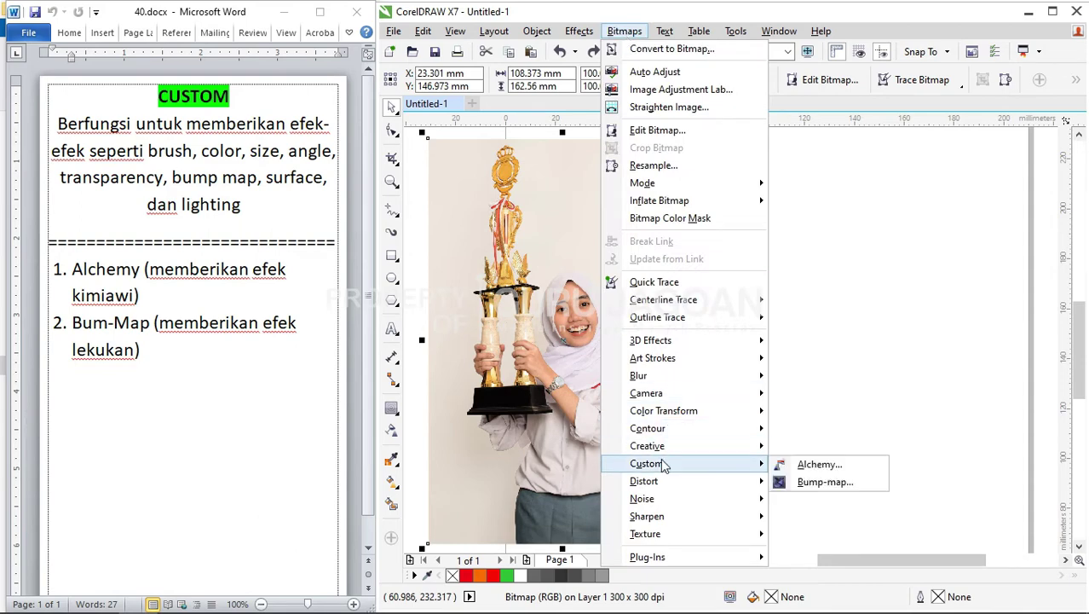
click(818, 464)
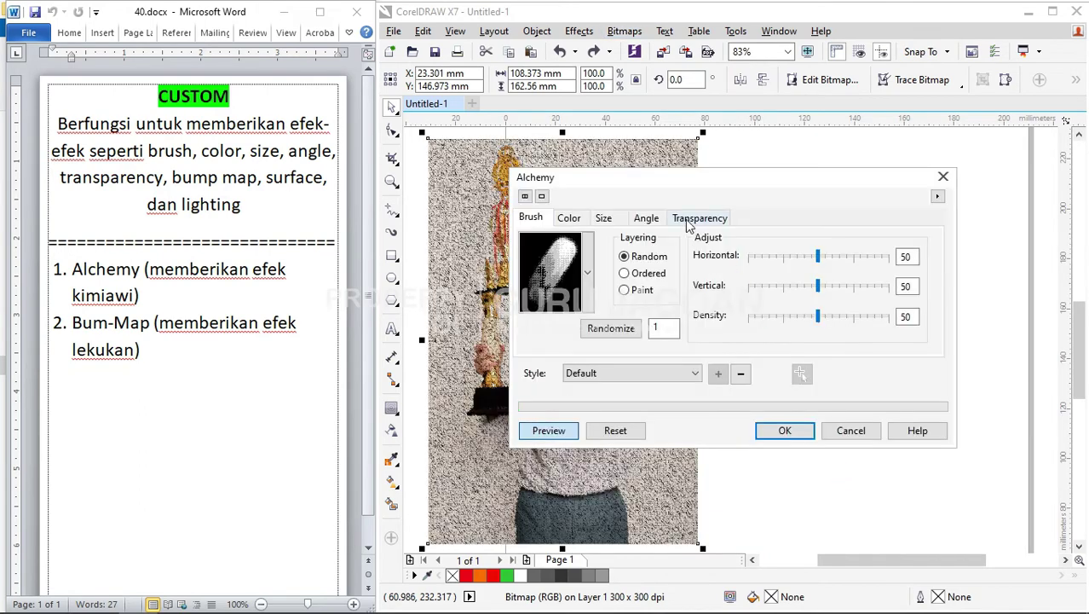
drag(670, 179, 802, 194)
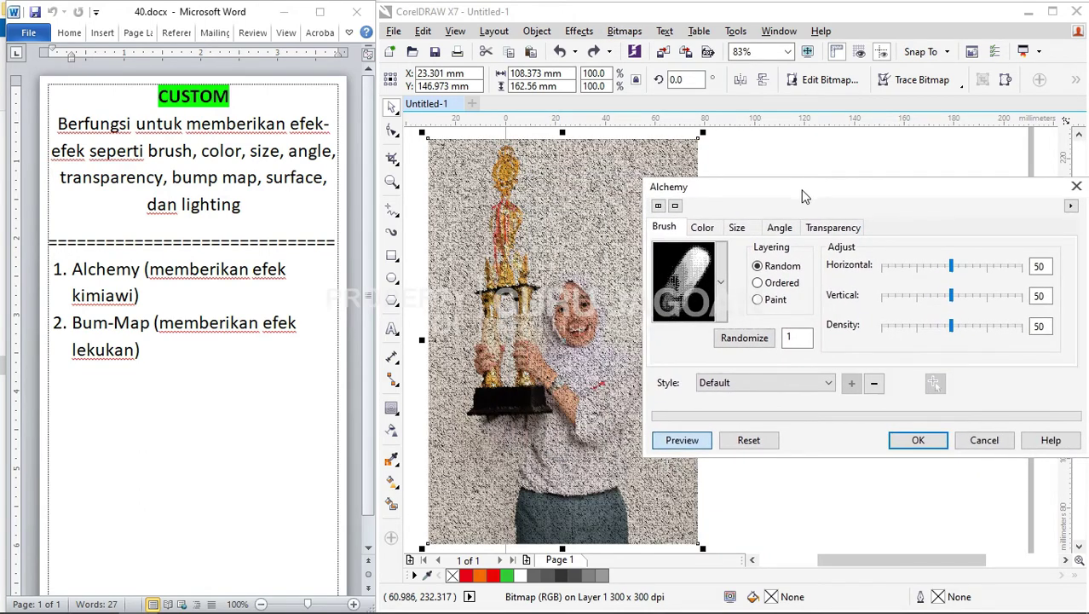
click(720, 271)
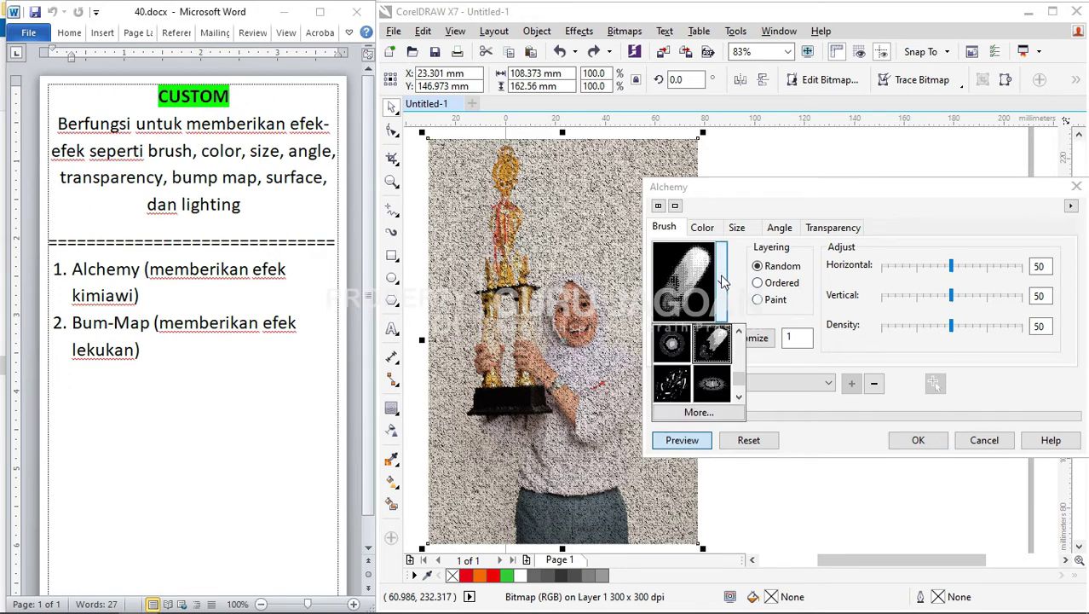
drag(743, 386, 738, 344)
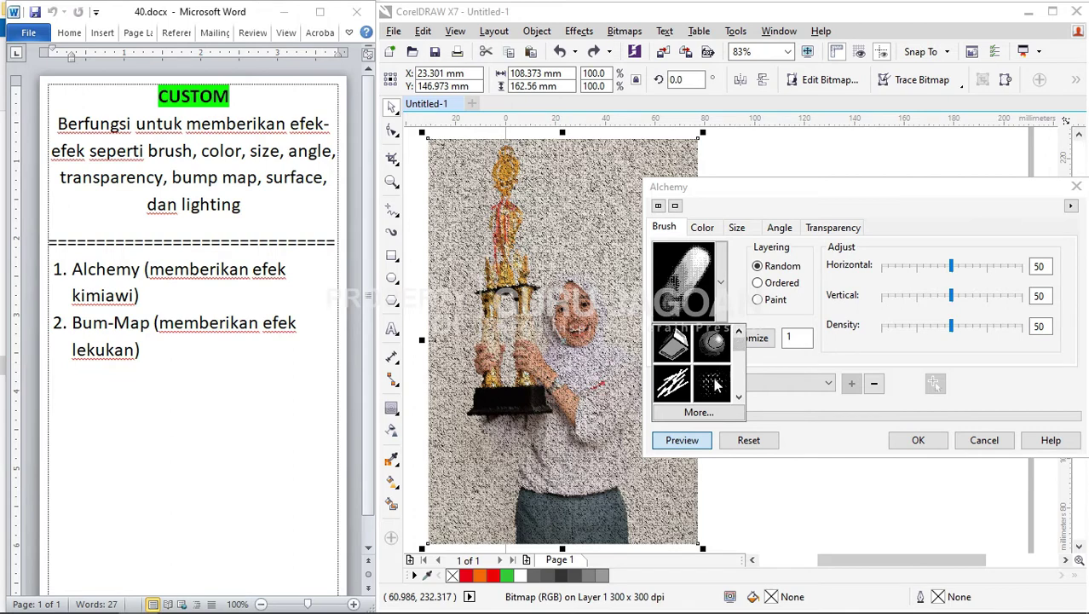
drag(738, 344, 743, 356)
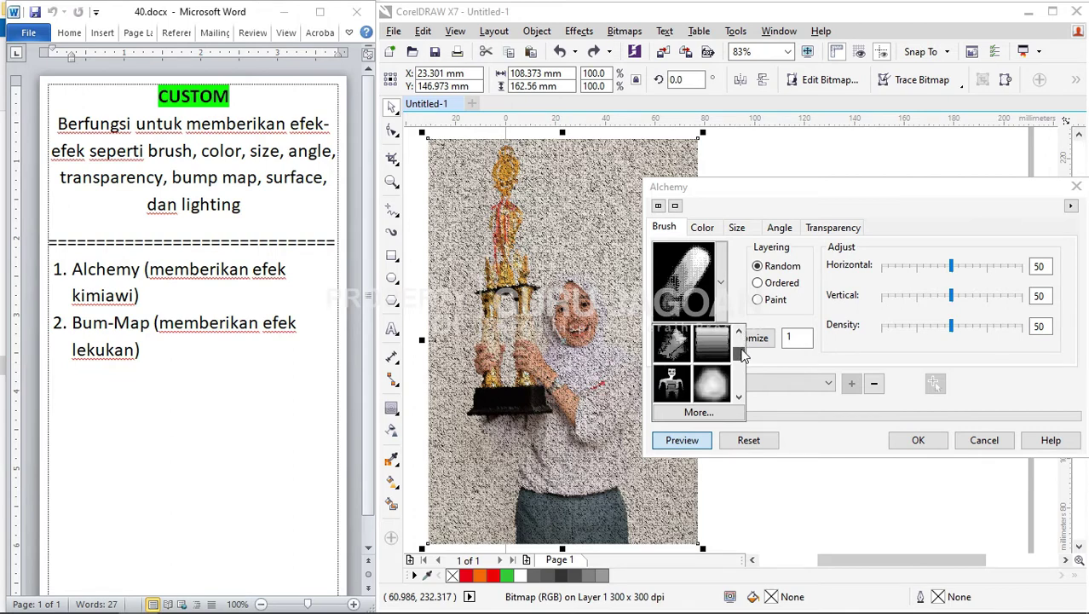
click(671, 383)
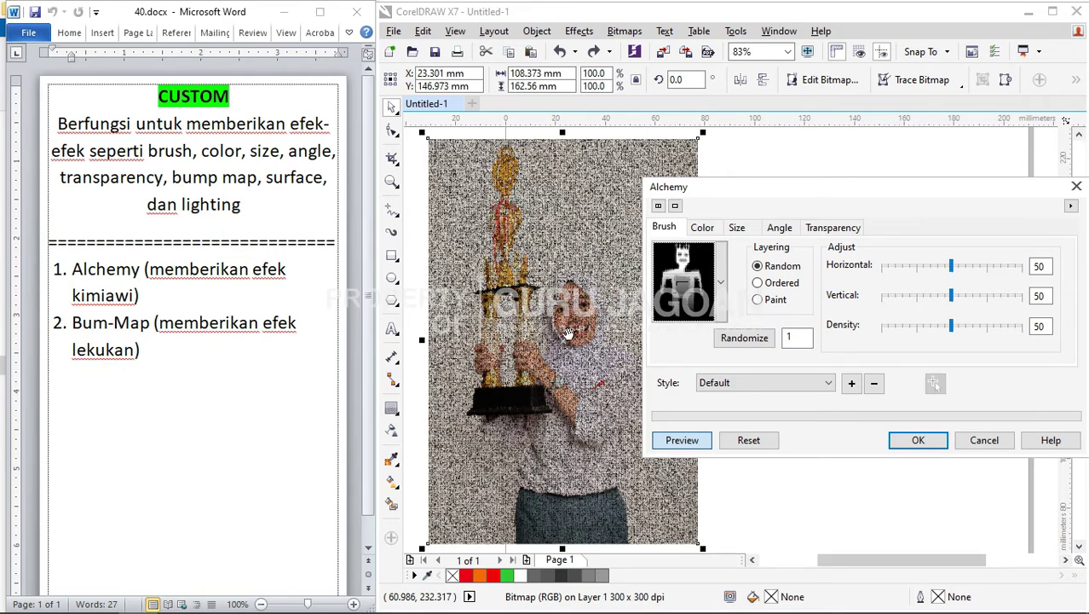
click(705, 230)
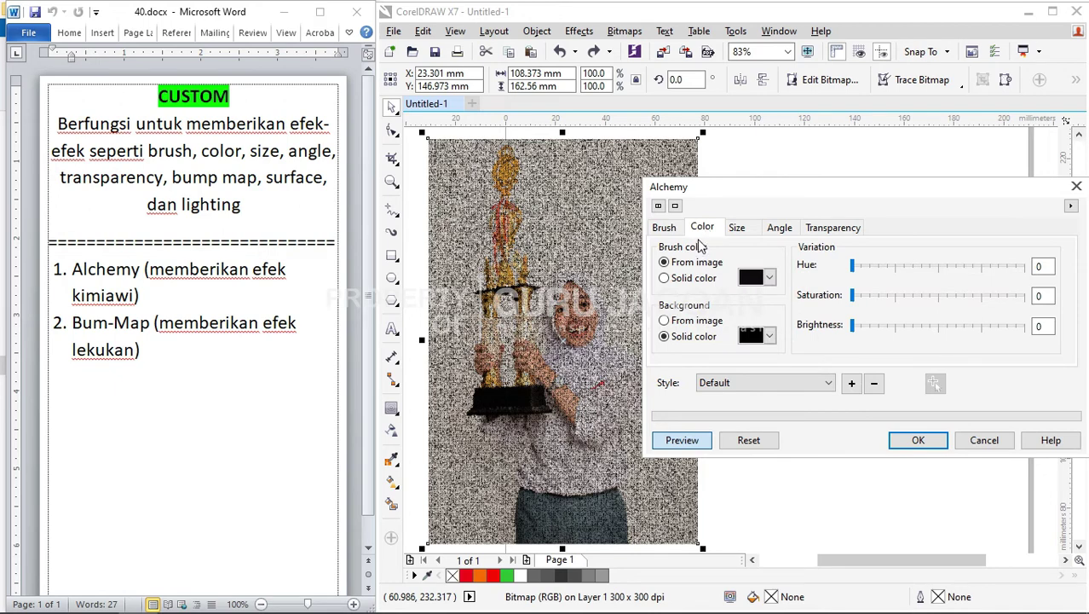
click(984, 440)
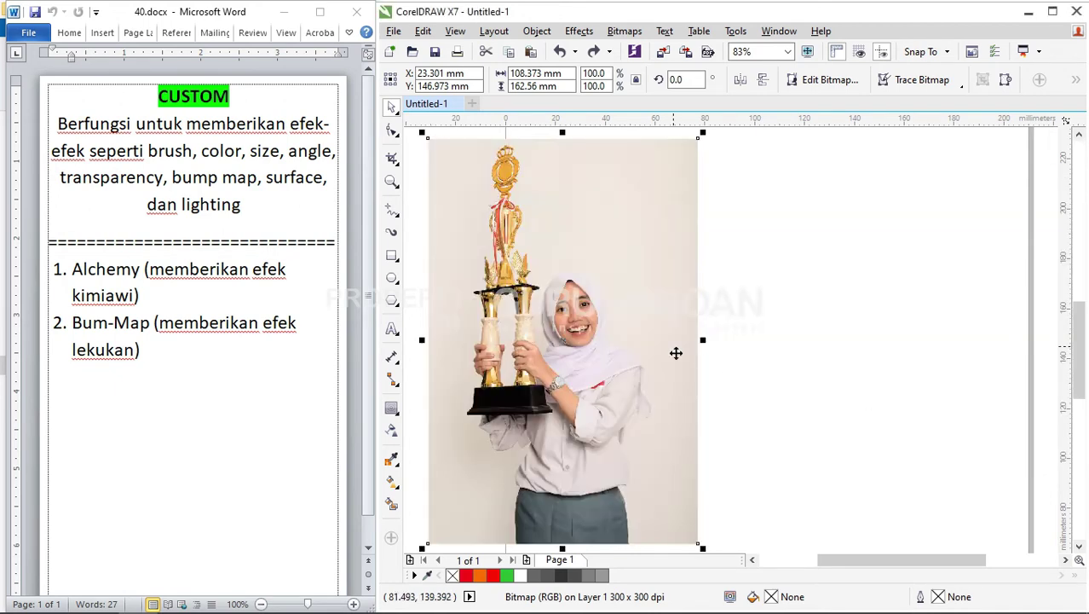
- Open the Alchemy effect for the selected photo and move its dialog clear of the face
scroll(578, 318, up, 3)
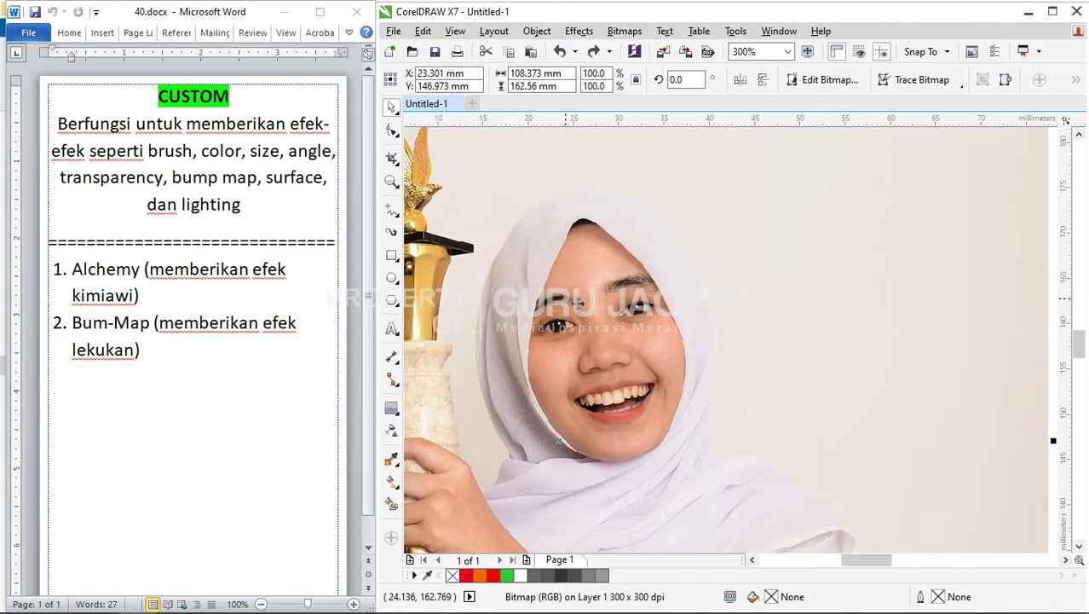
click(625, 31)
mouse_move(662, 415)
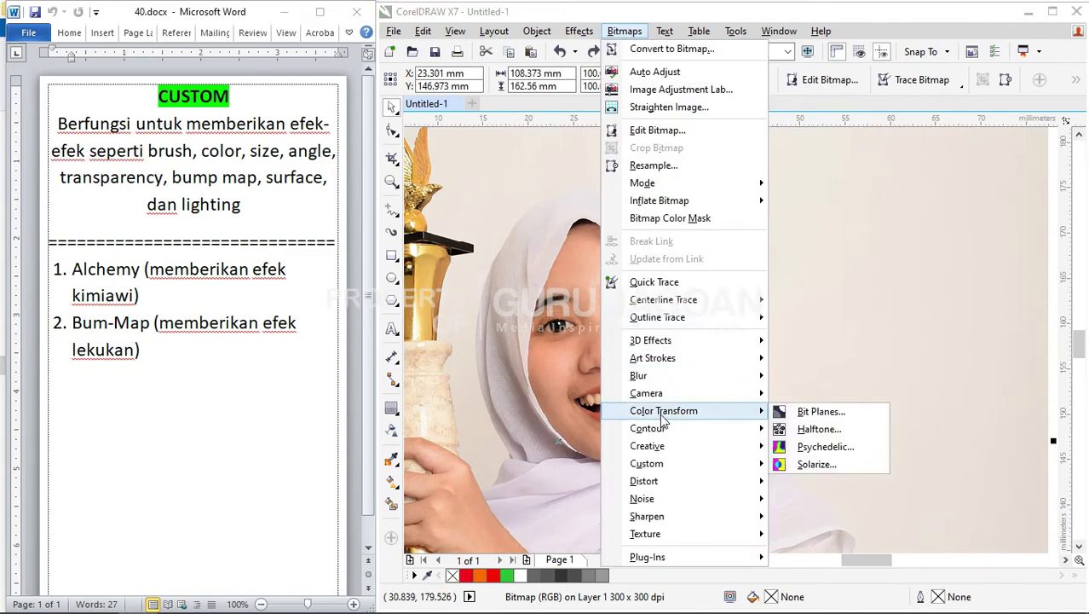
mouse_move(672, 467)
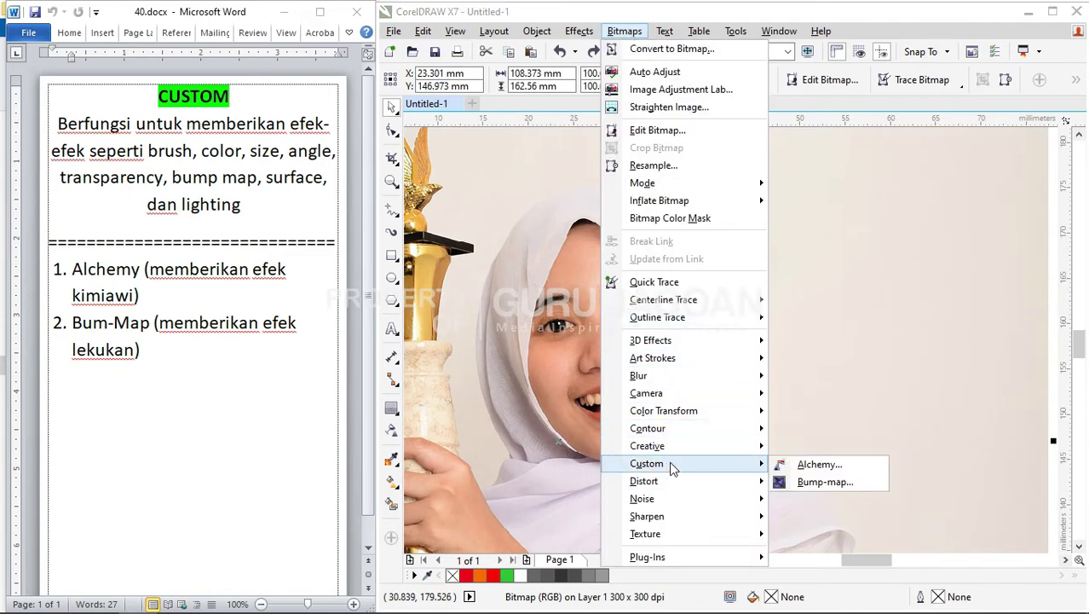
click(819, 463)
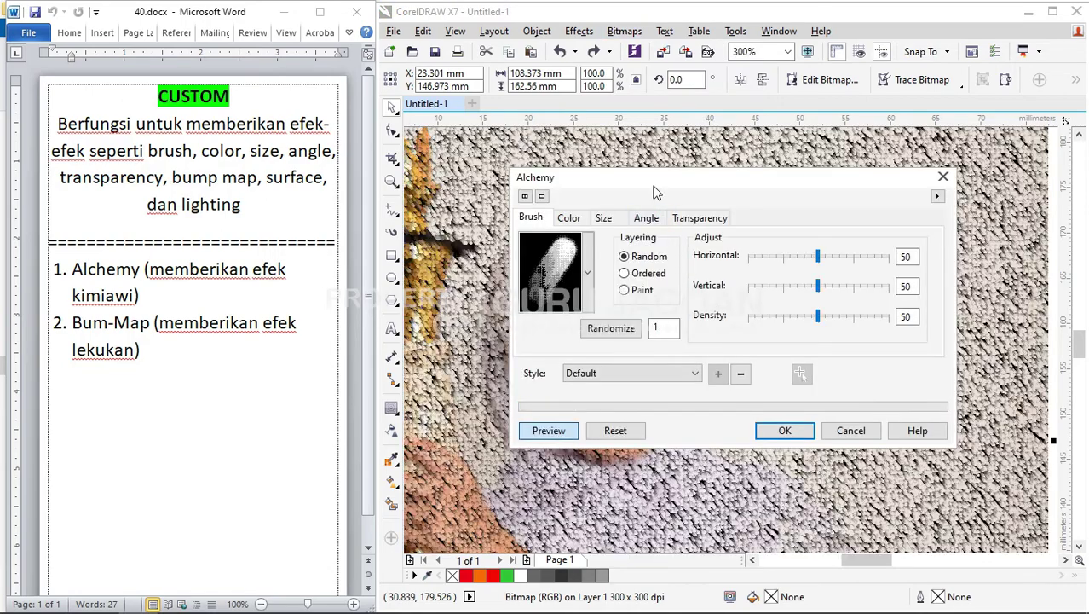
drag(655, 192, 682, 460)
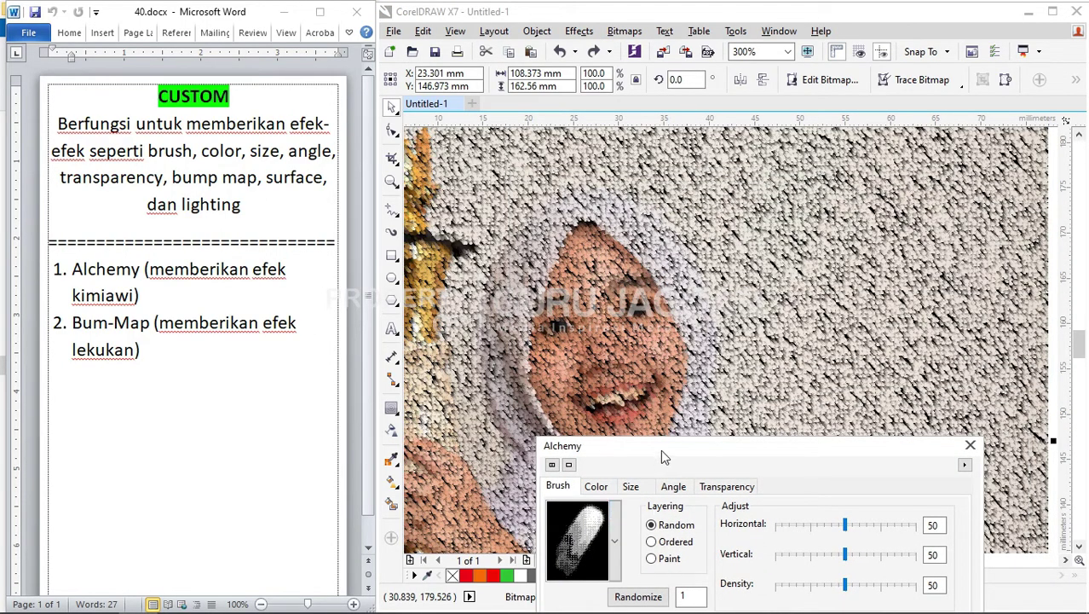
drag(662, 448, 743, 262)
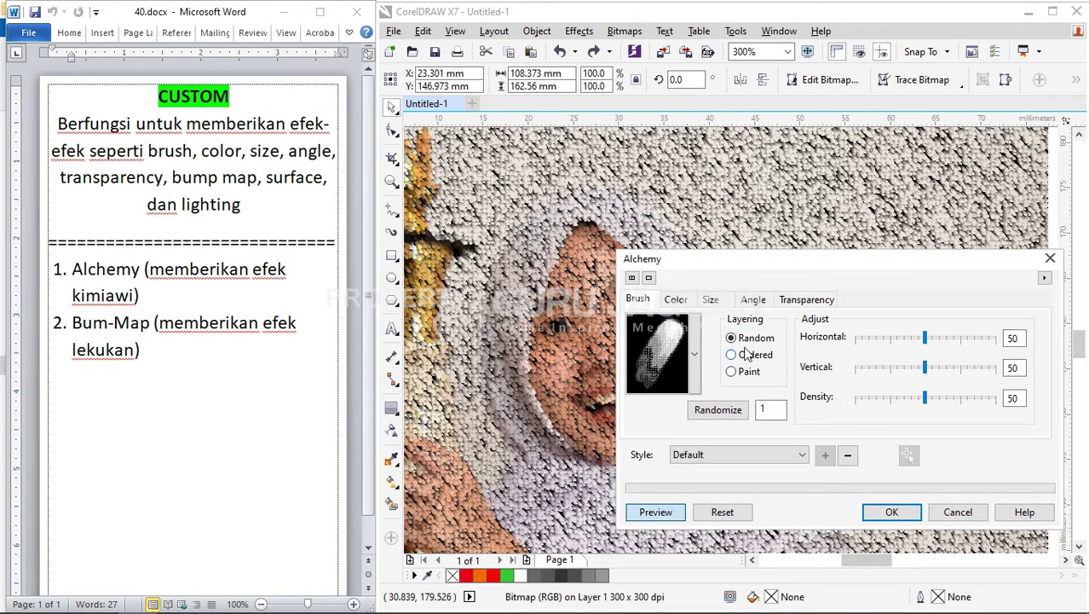
drag(909, 267, 974, 224)
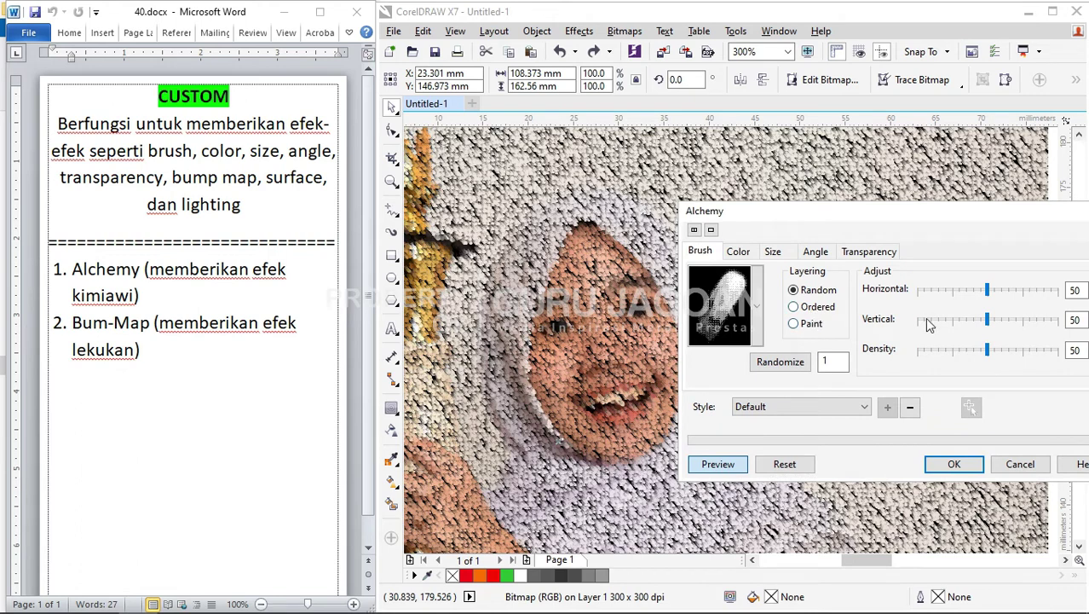
- Set the Alchemy brush's randomize value to 5, horizontal to 88, vertical to 17 and density to 86, keeping Random layering
click(795, 308)
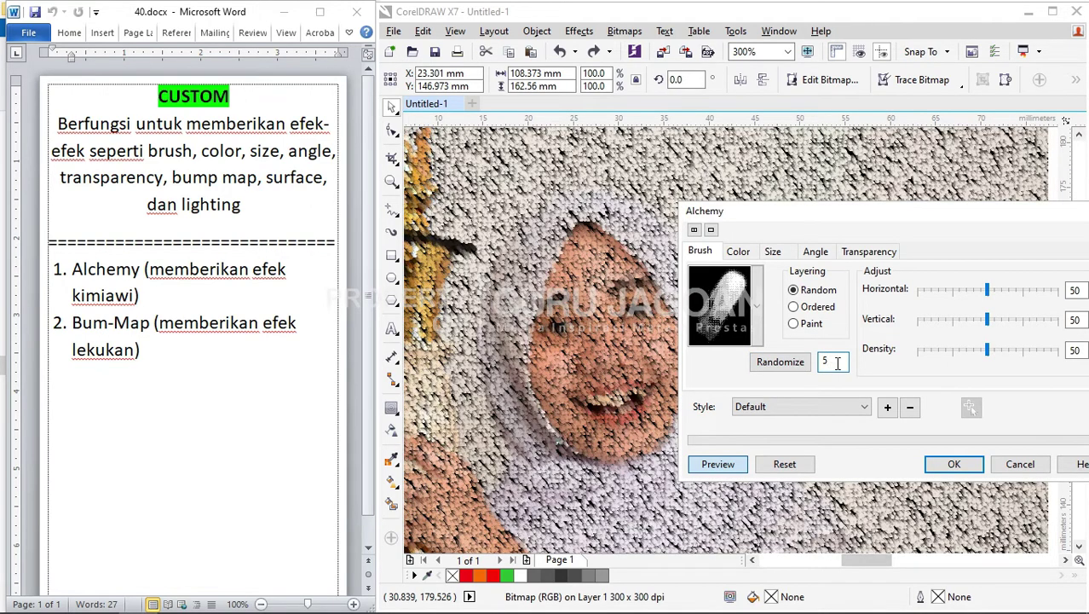
click(1007, 292)
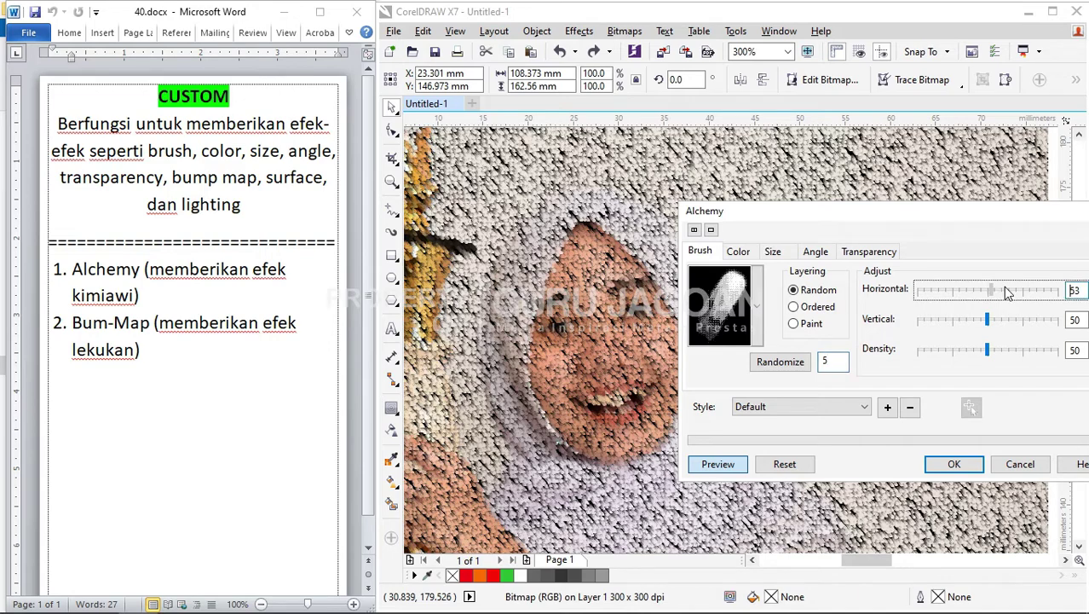
drag(1006, 292, 1043, 297)
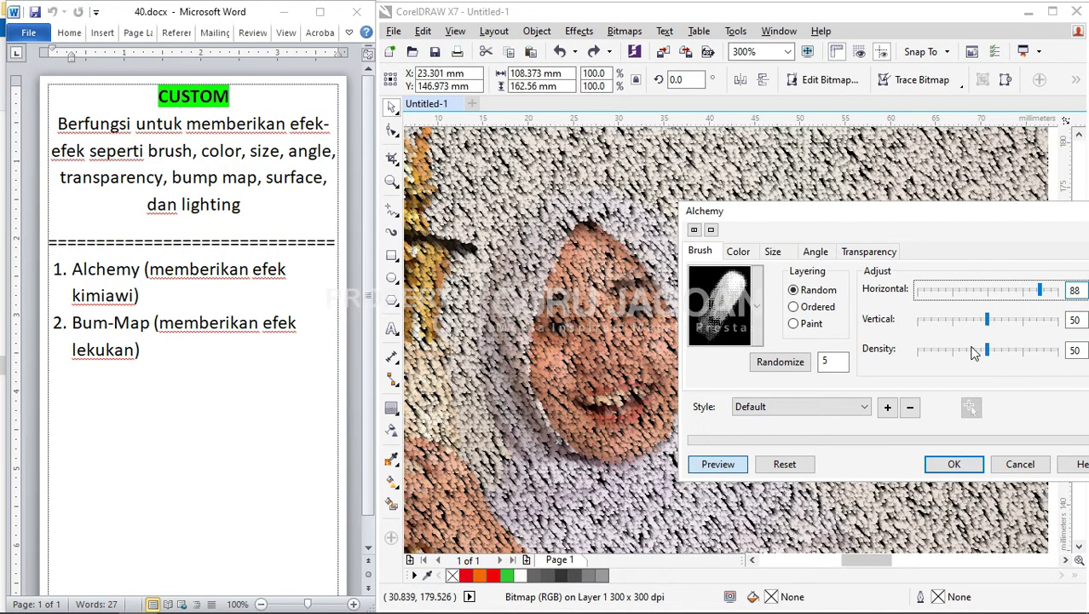
click(941, 321)
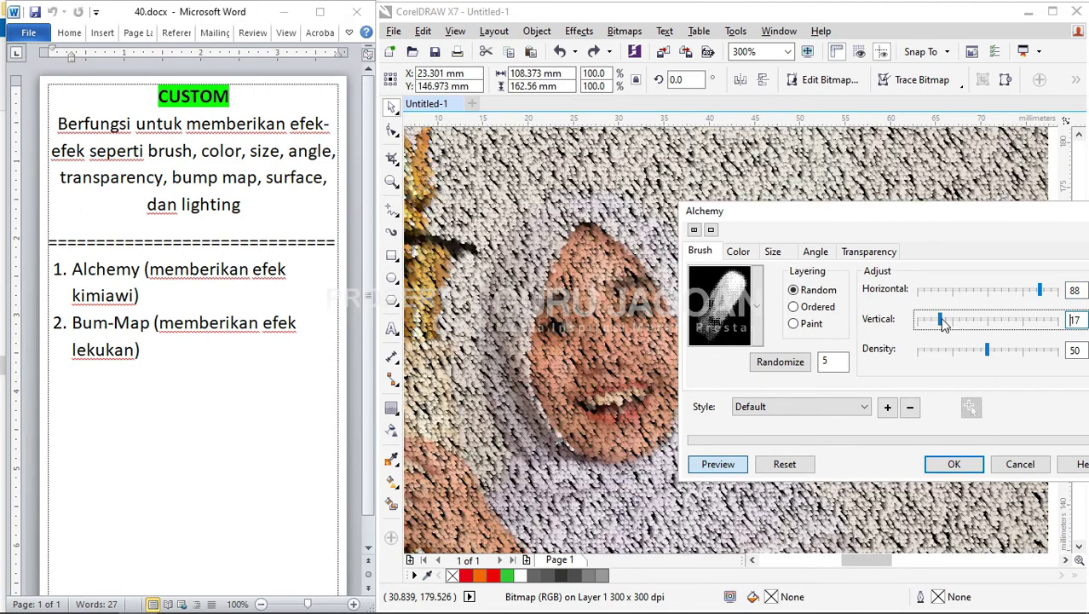
click(1012, 355)
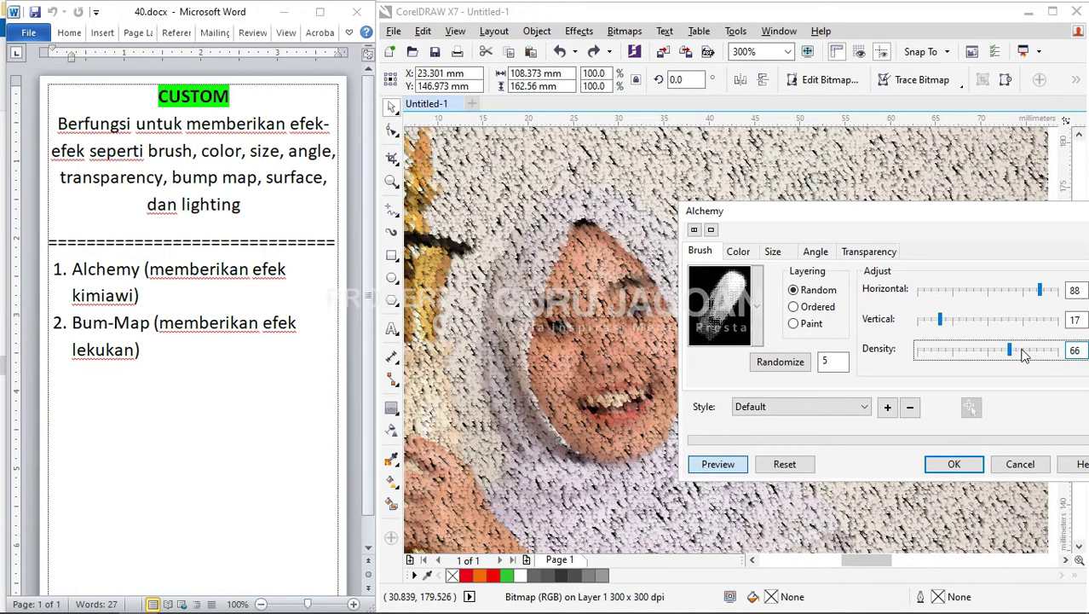
click(1025, 354)
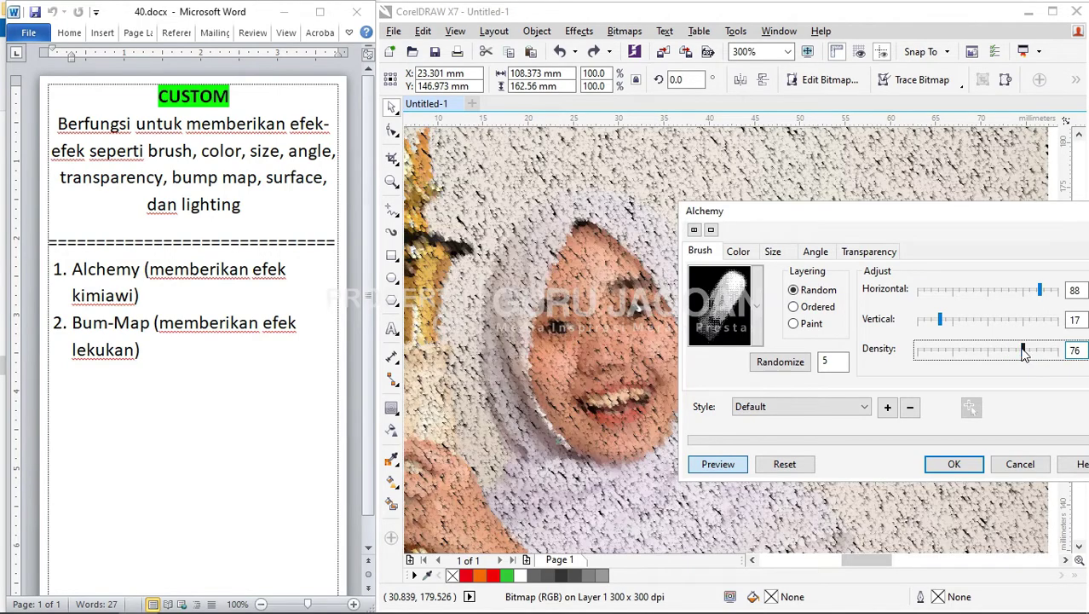
click(1040, 356)
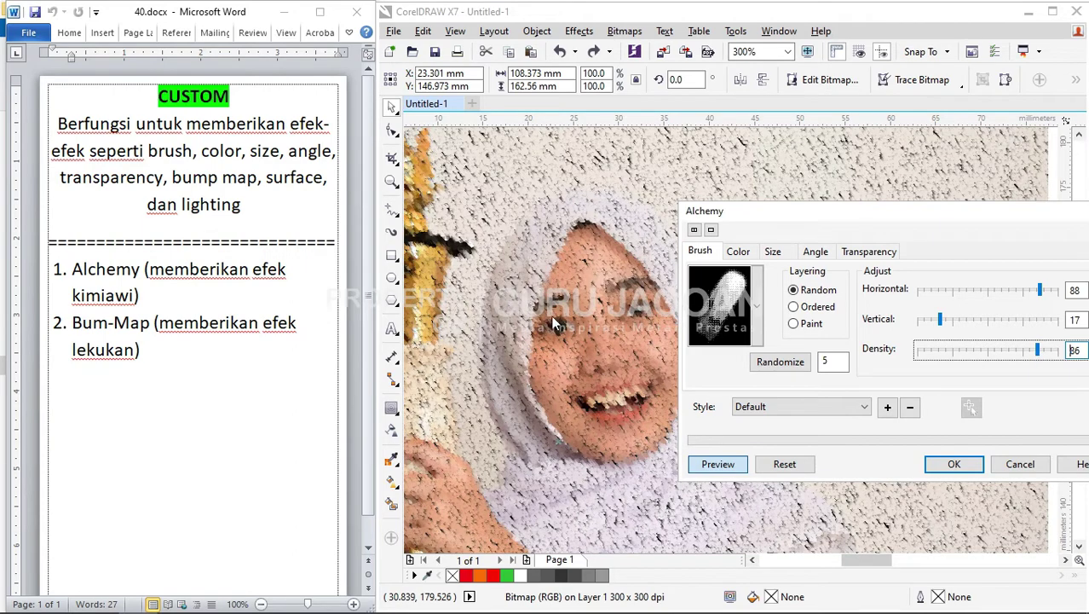
- Set the Alchemy brush swatch to orange and the background swatch to blue, with both brush colour and background using From image
click(738, 252)
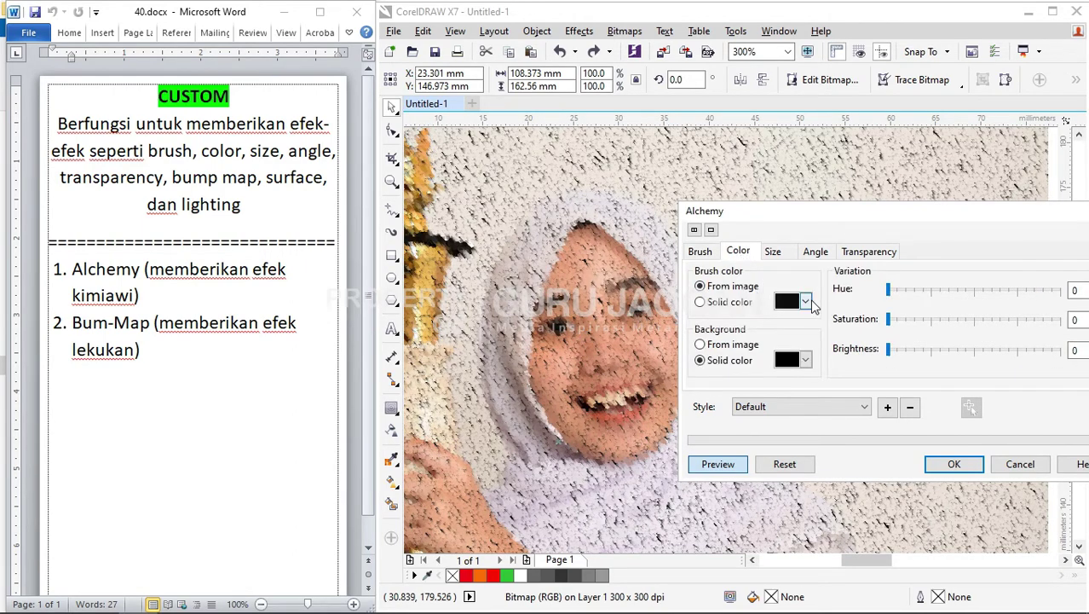
click(811, 300)
click(809, 339)
click(806, 302)
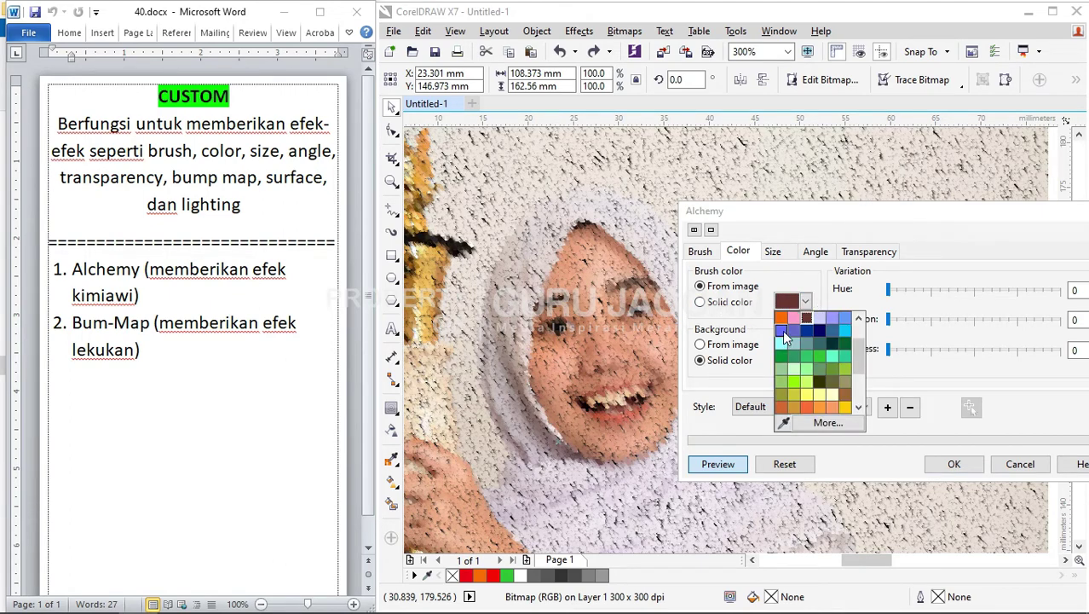
click(781, 318)
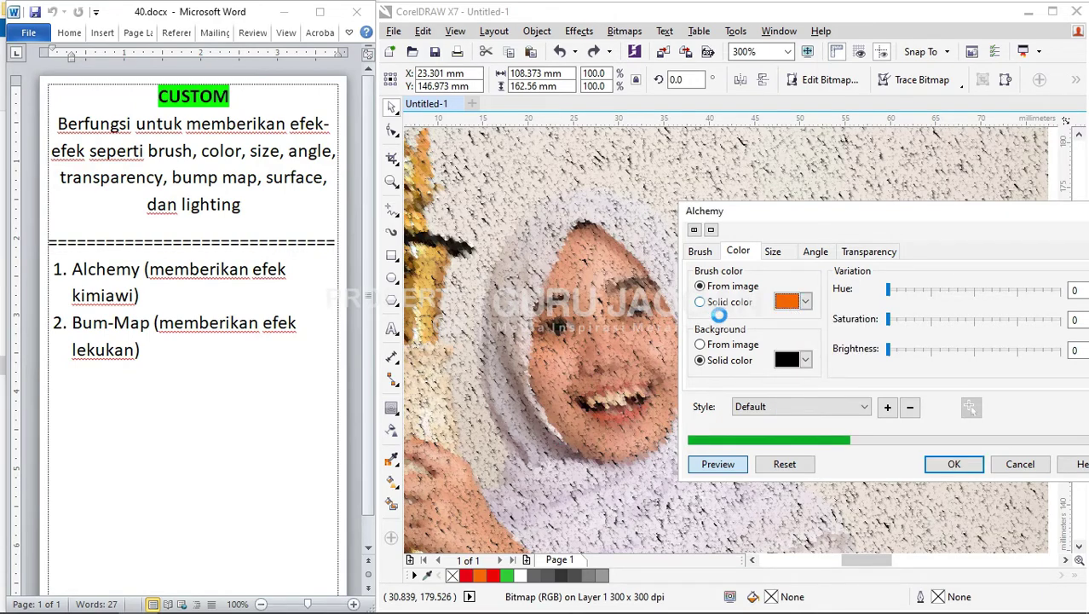
click(701, 302)
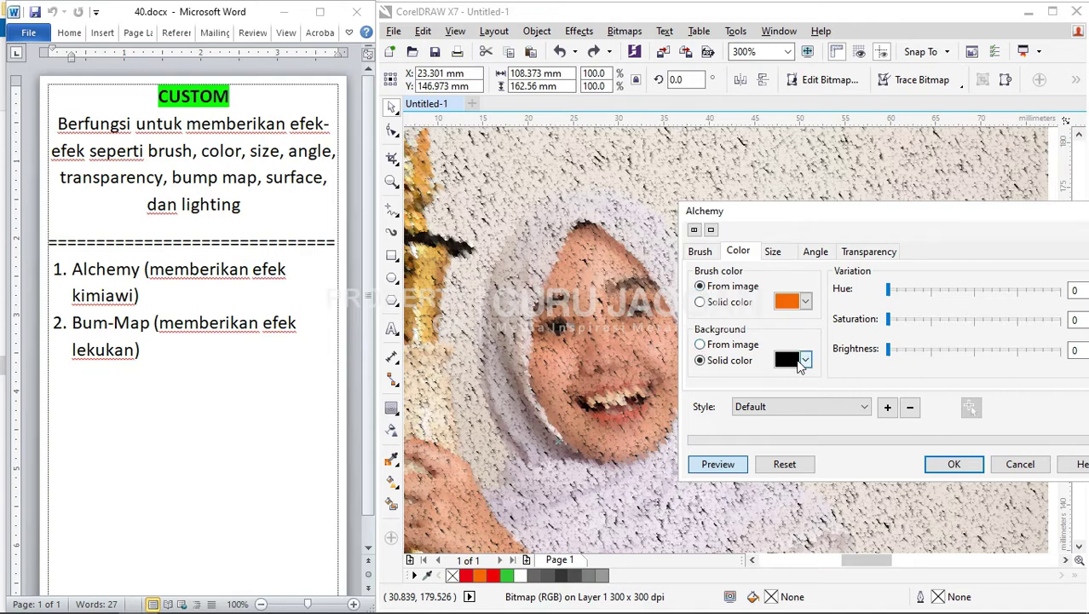
click(806, 359)
click(847, 388)
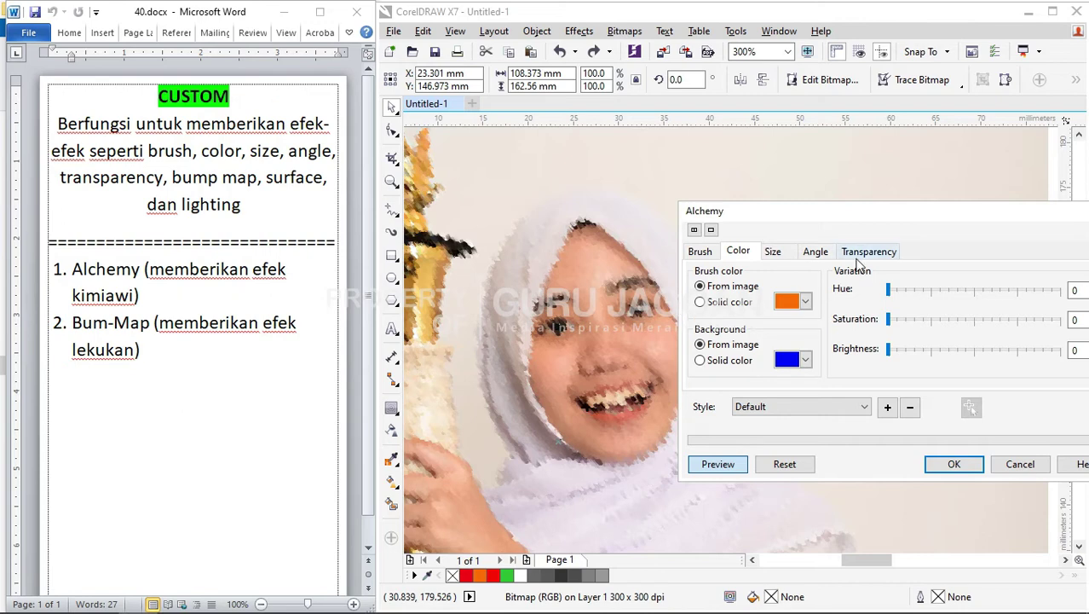
- Try Alchemy brush sizes of 20, 2 and 6 on the photo, then set the size to 10
click(775, 252)
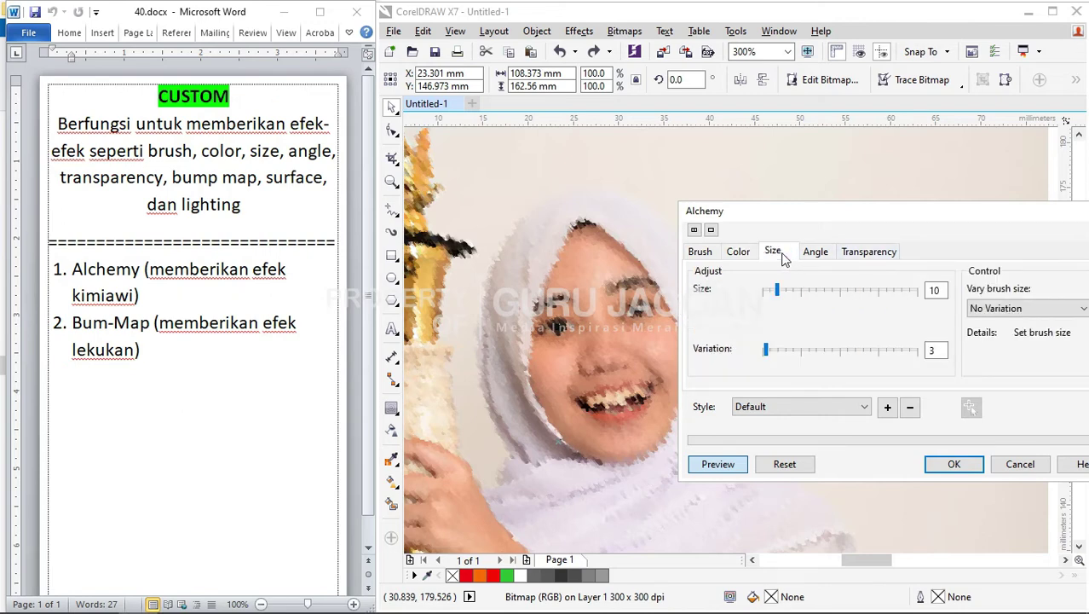
drag(878, 210, 784, 203)
drag(695, 205, 814, 180)
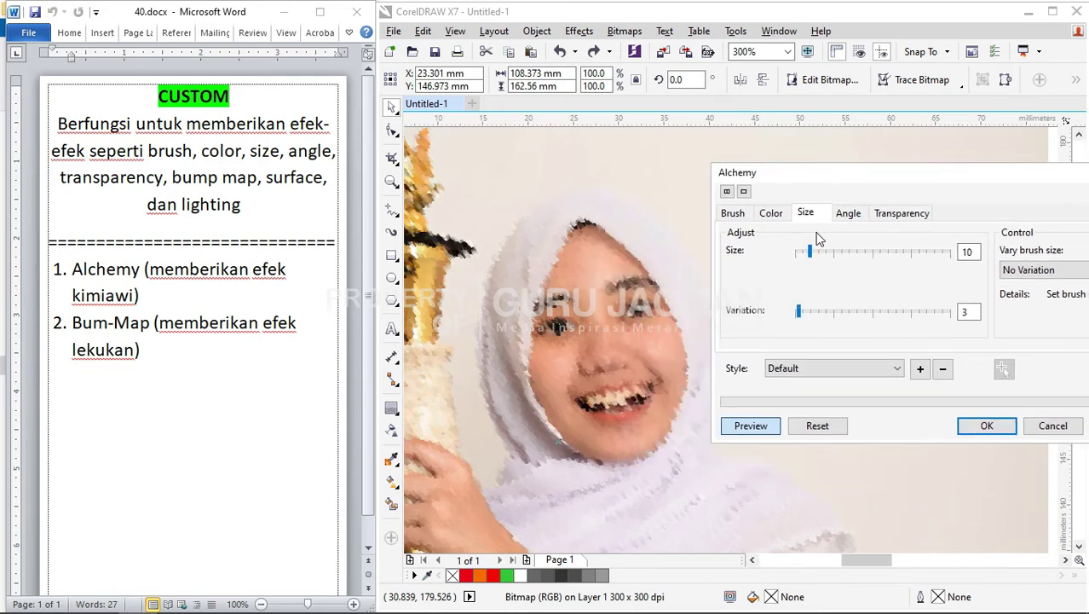
drag(801, 250, 825, 250)
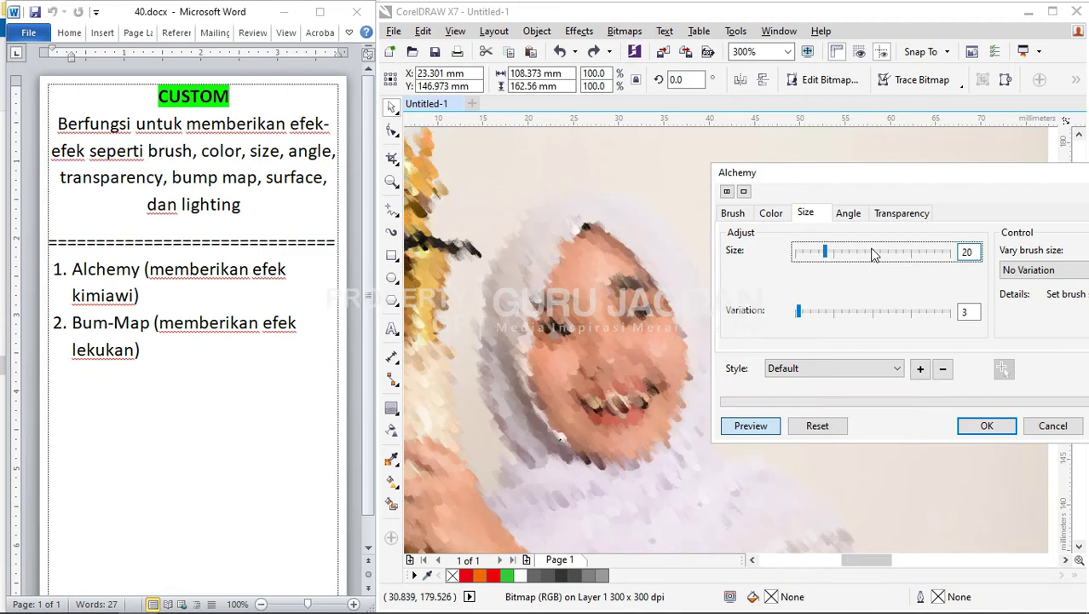
drag(824, 252, 797, 252)
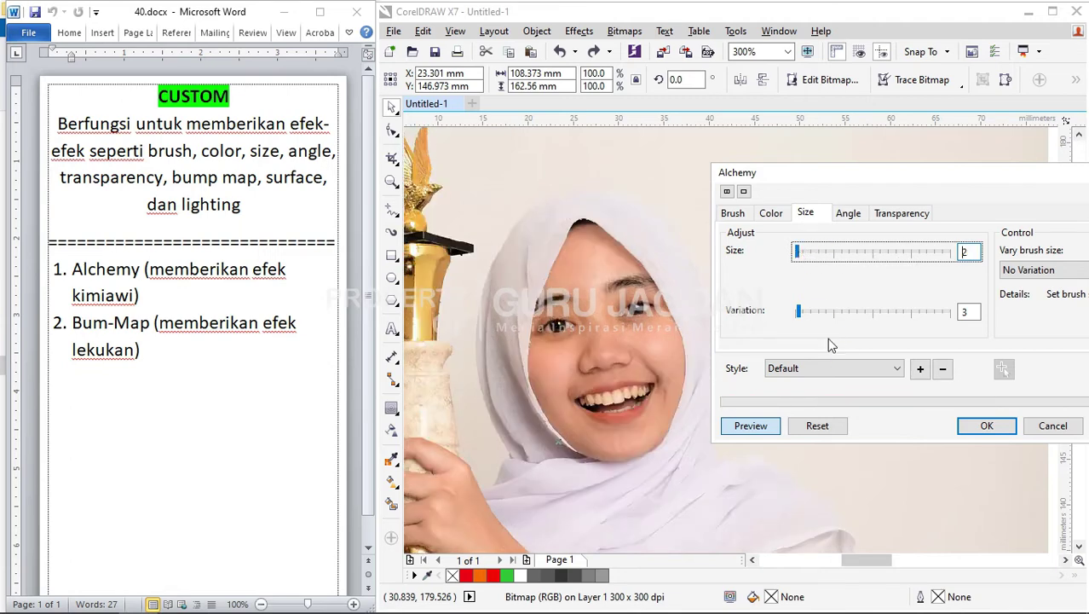
click(806, 264)
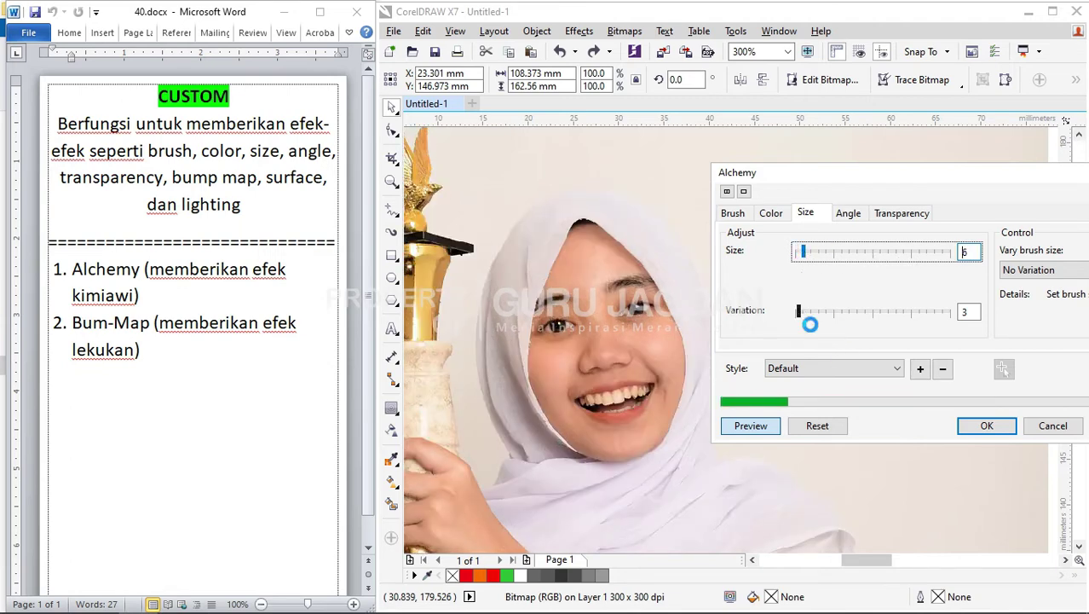
click(814, 256)
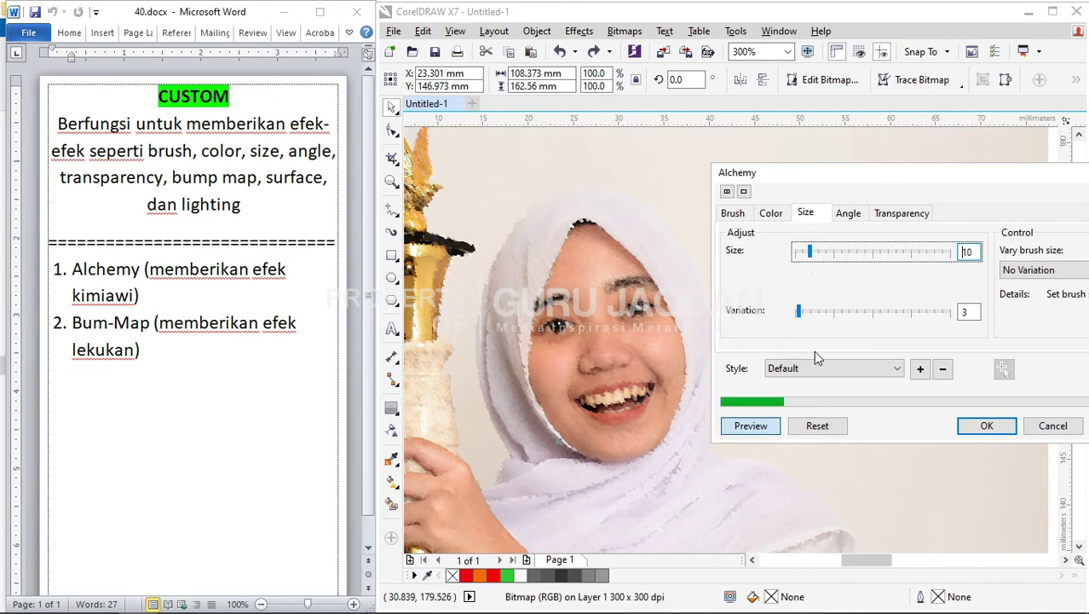
- Set both the Alchemy brush size and its size variation to 6, keeping the brush size control at No Variation
click(821, 317)
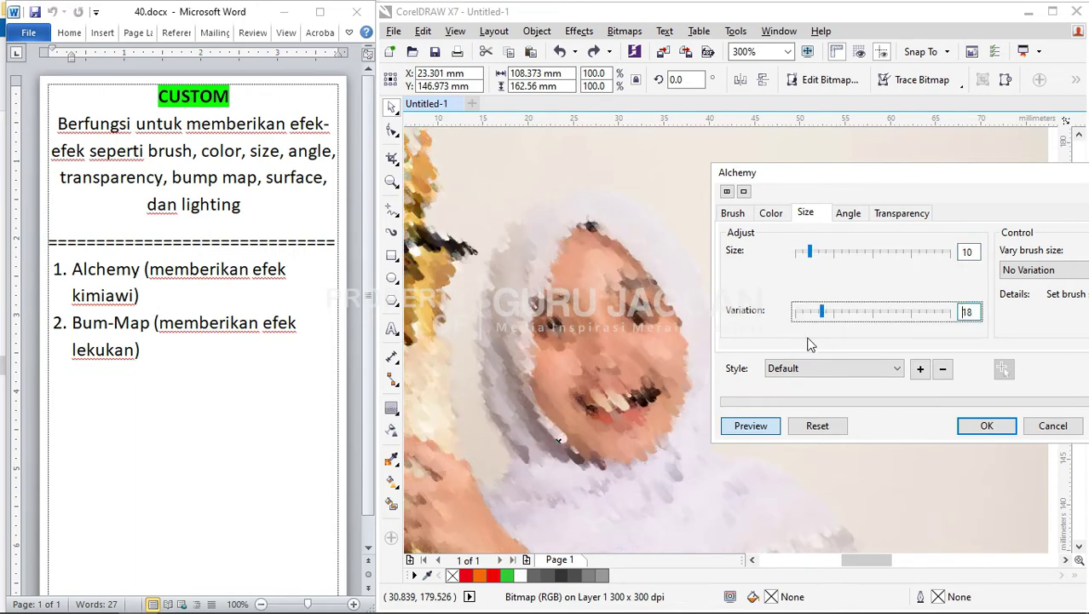
click(802, 251)
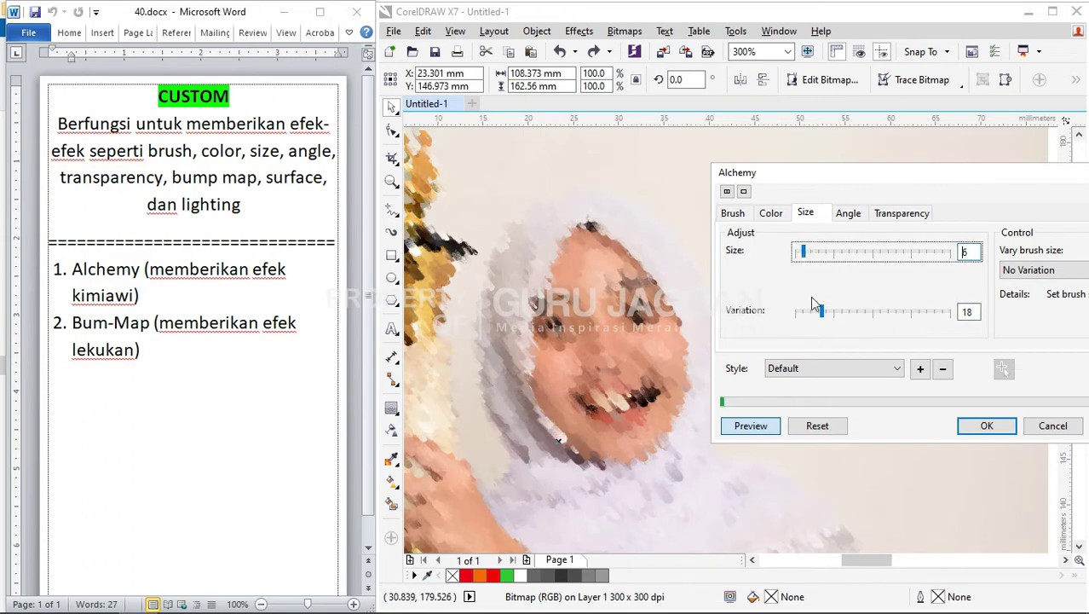
click(814, 312)
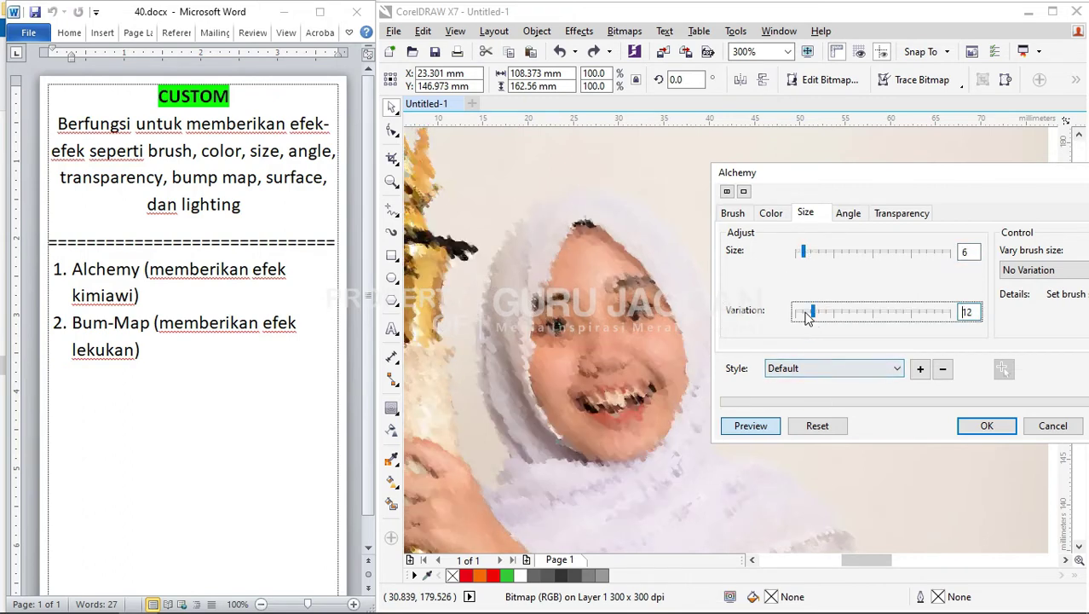
click(806, 313)
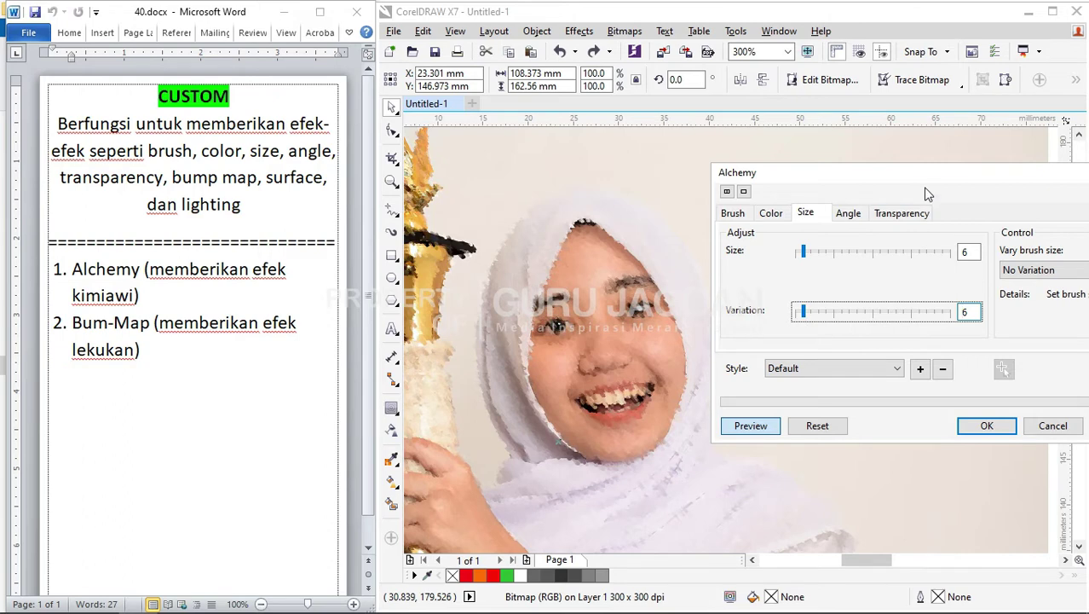
drag(923, 182, 789, 174)
click(923, 262)
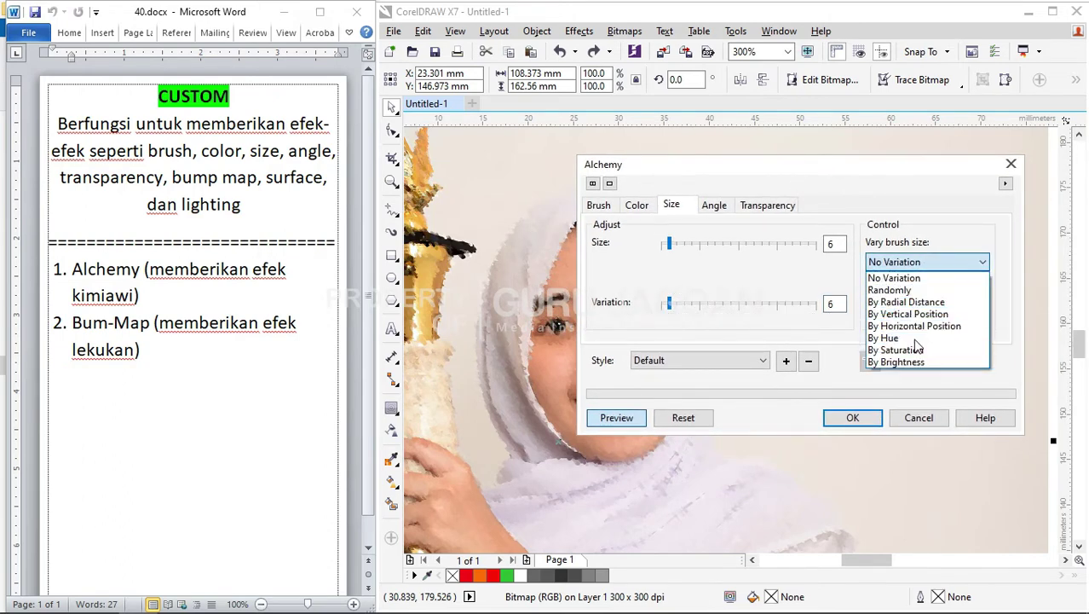
click(912, 220)
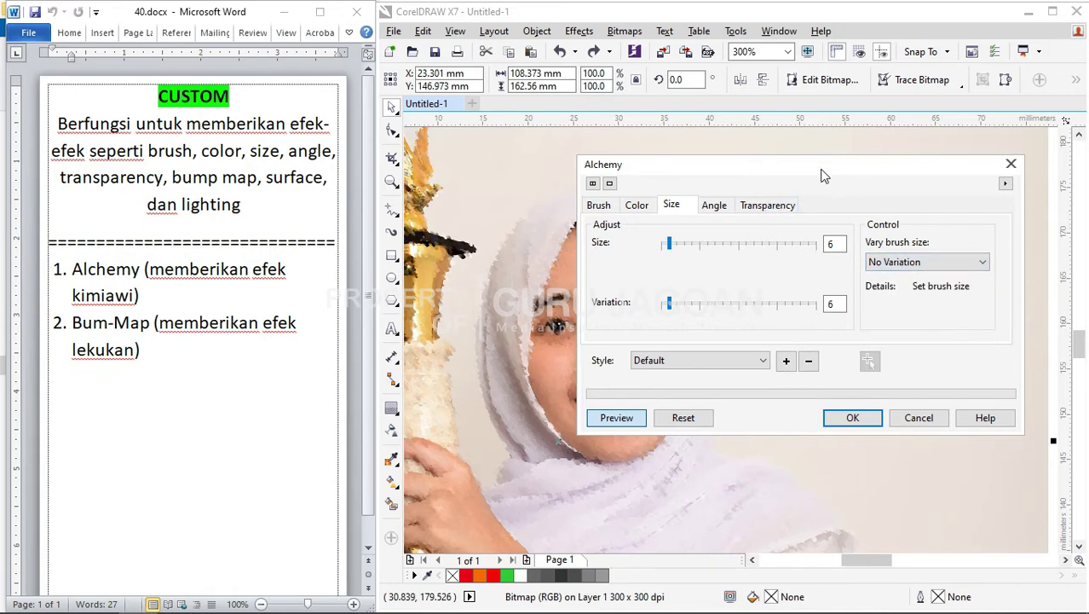
- Set the Alchemy brush angle to 140 and its angle variation to 37, trying angles of 47 and 83 first
drag(821, 173, 898, 104)
click(790, 136)
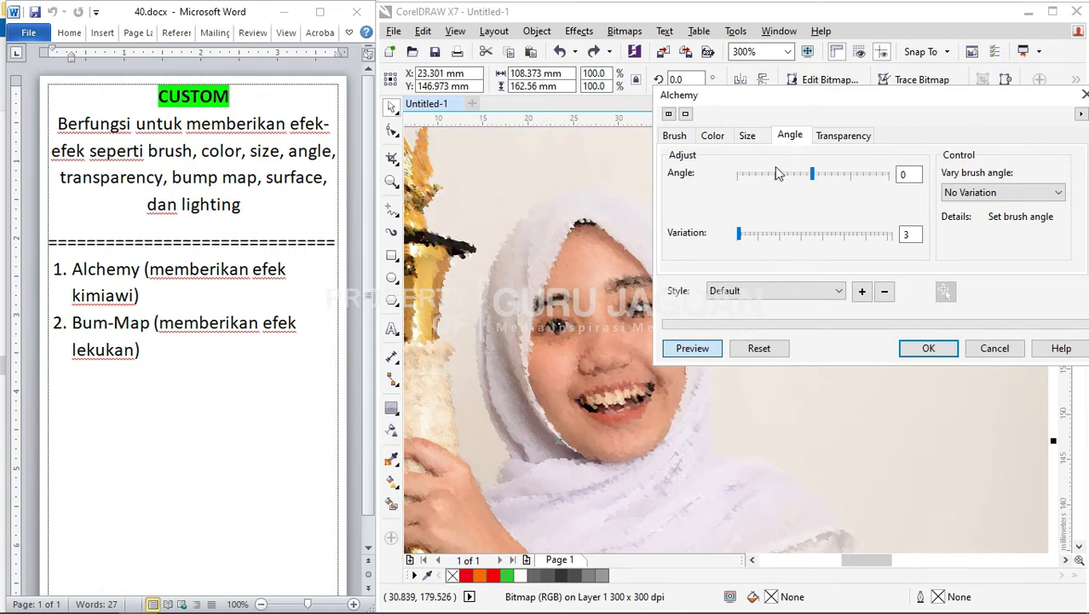
drag(808, 176, 832, 174)
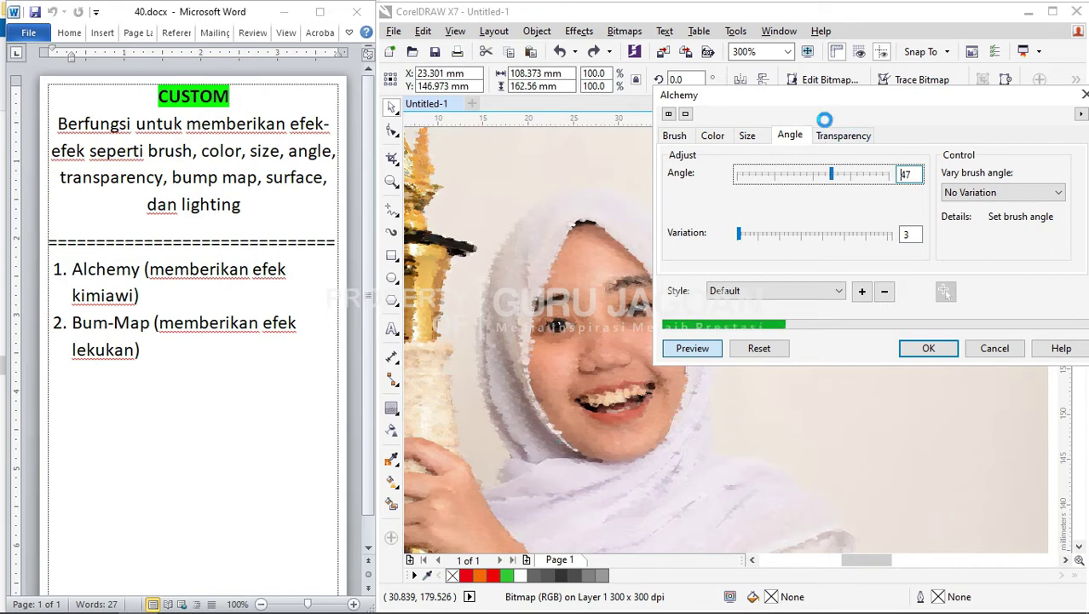
drag(813, 102, 875, 116)
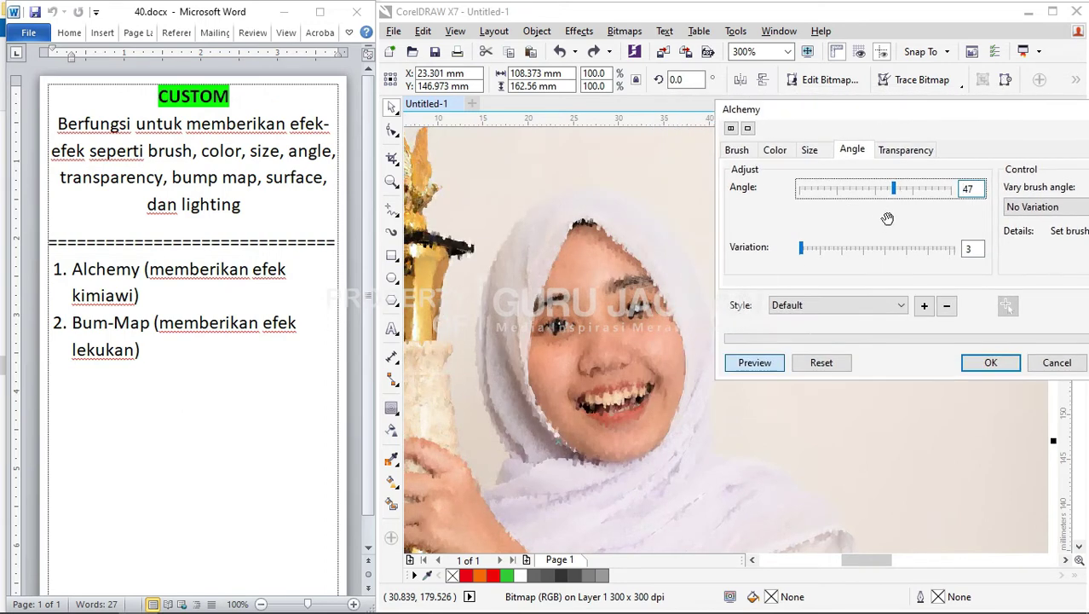
click(911, 188)
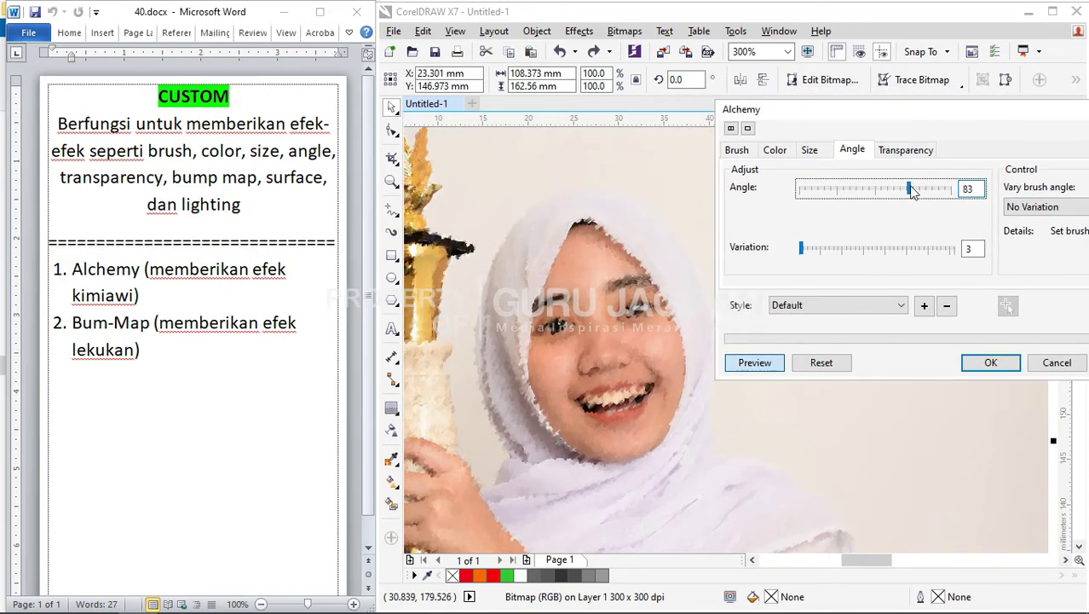
drag(911, 189, 935, 190)
click(832, 249)
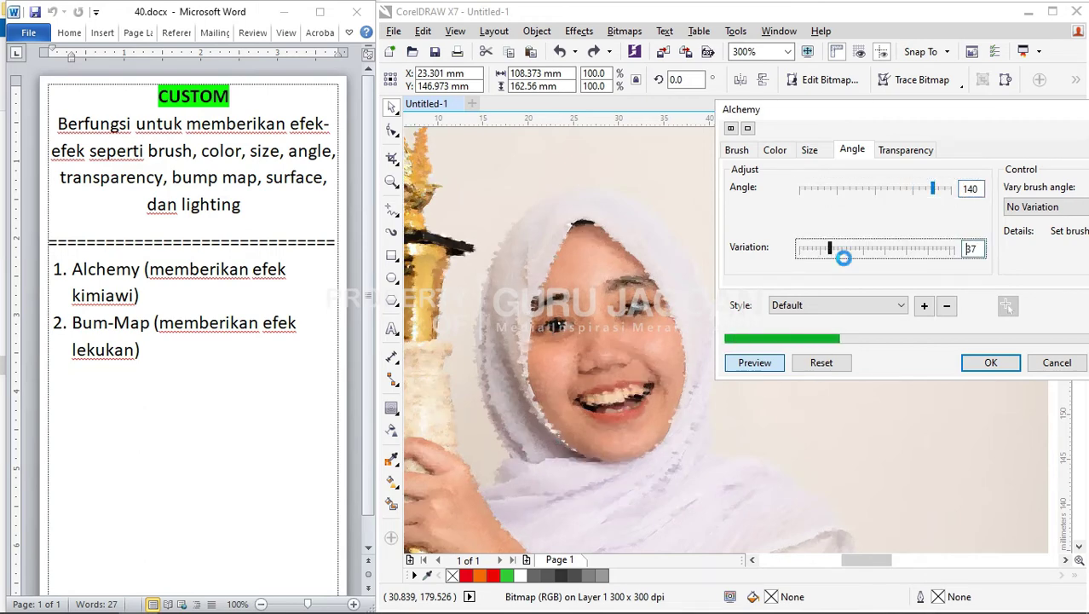
drag(933, 126, 839, 150)
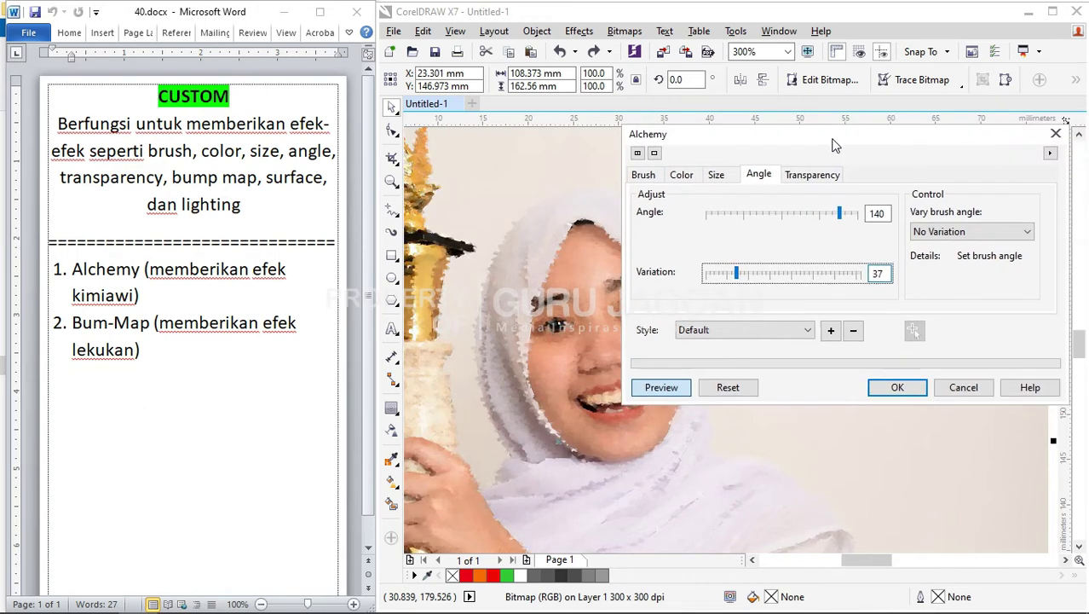
- Try Alchemy brush transparency values of 26, 78, 59 and 38, then cancel the effect
click(814, 175)
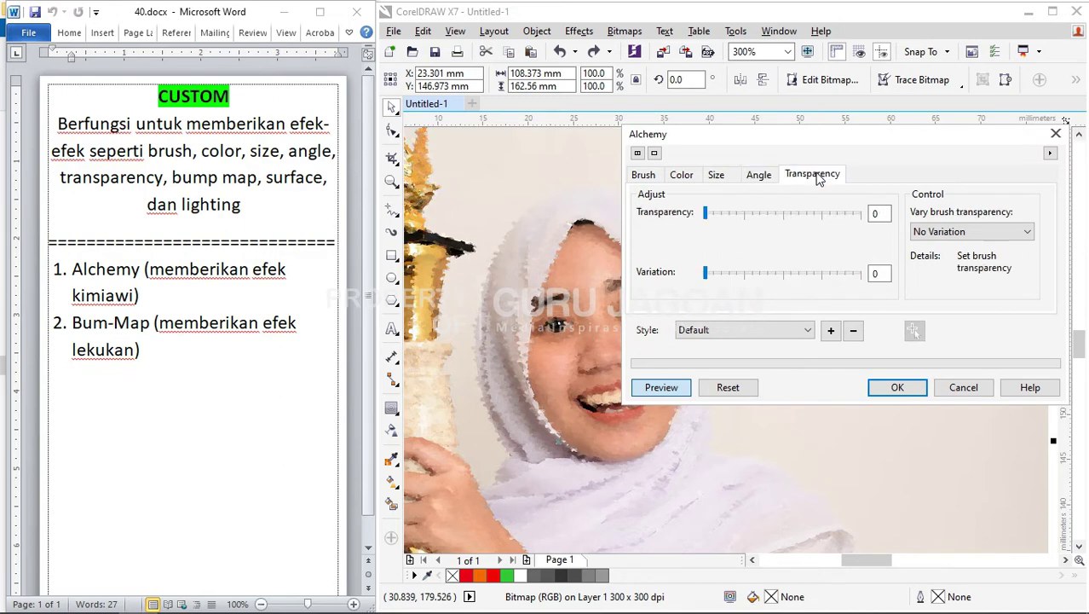
click(745, 215)
drag(774, 141, 870, 149)
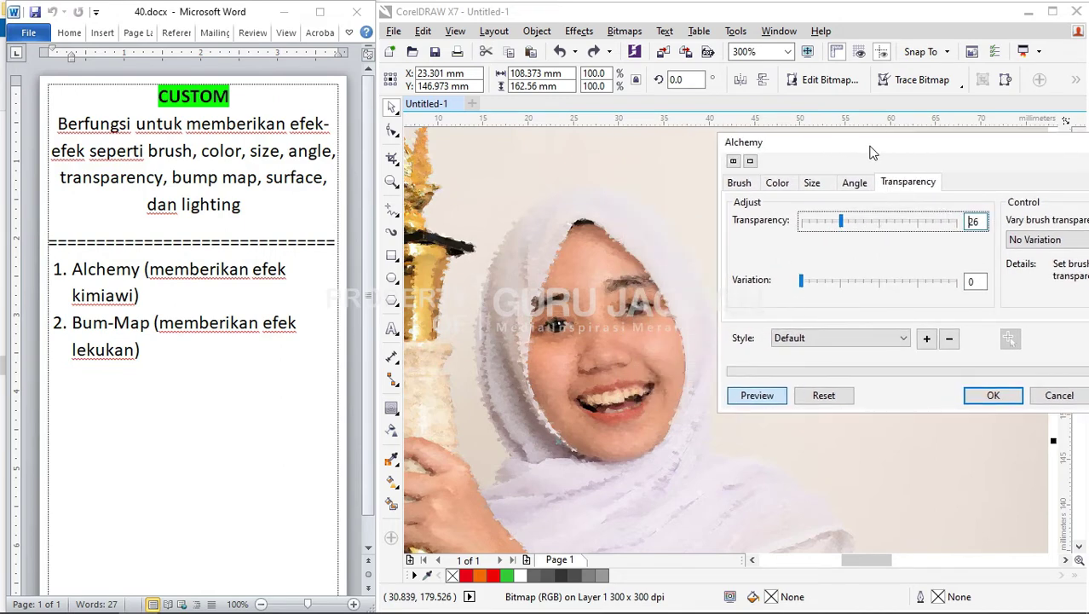
click(923, 221)
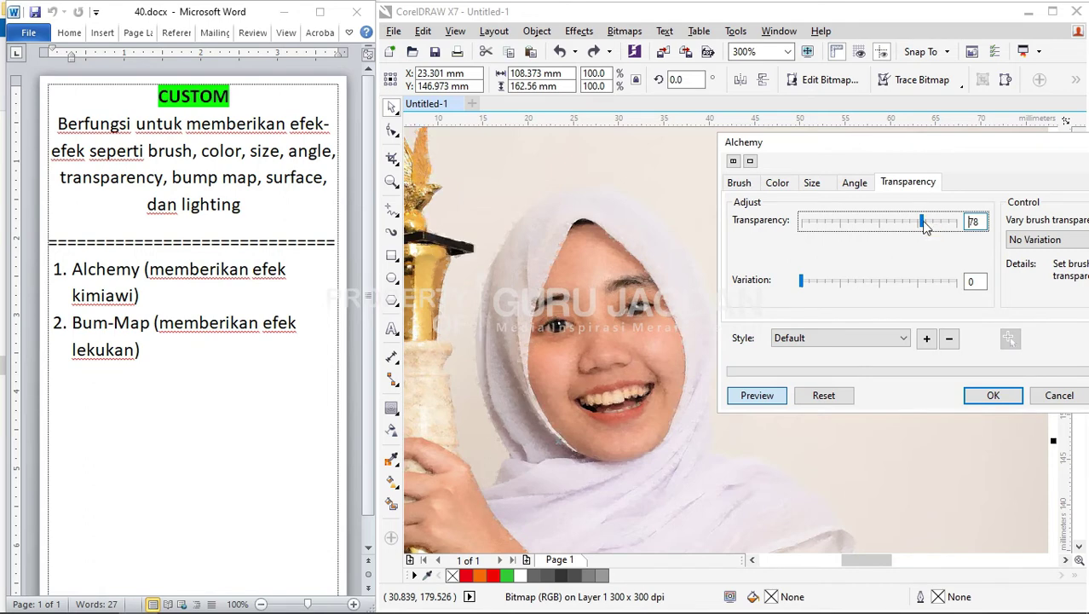
drag(924, 224, 892, 223)
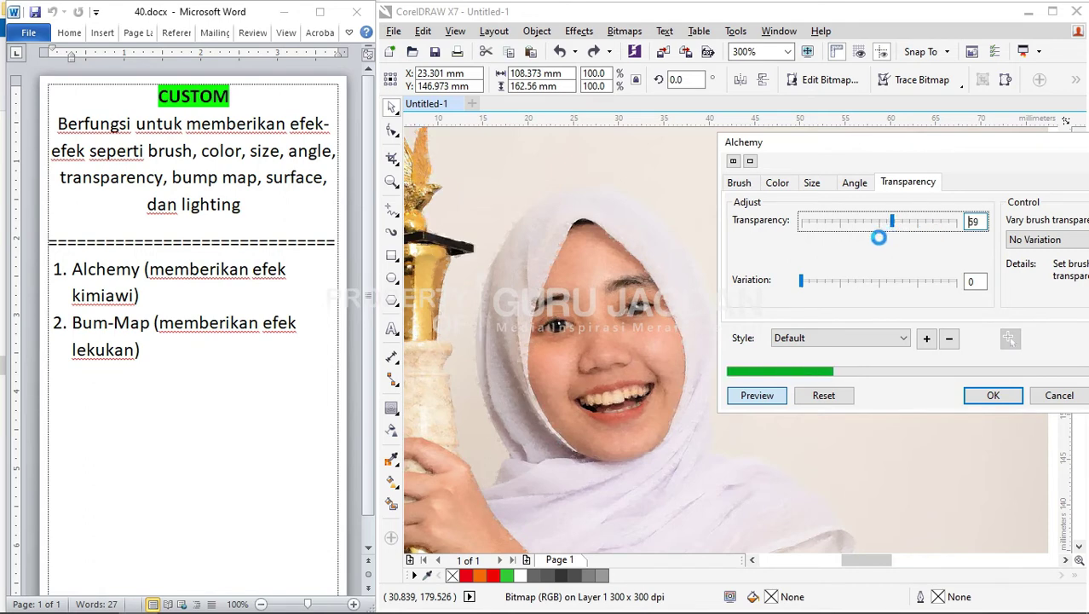
click(856, 223)
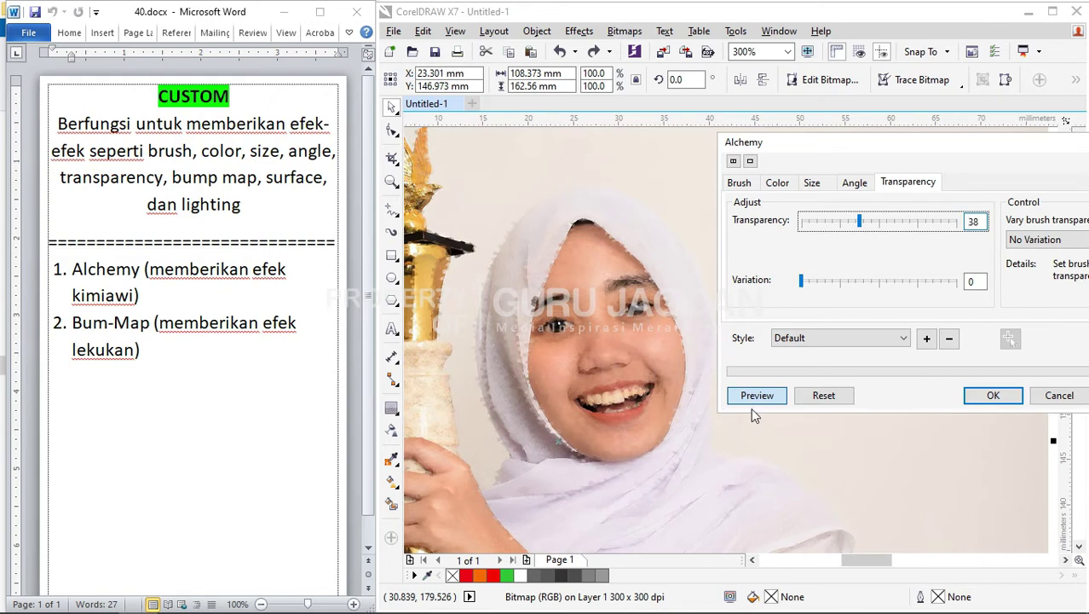
click(1056, 395)
click(165, 405)
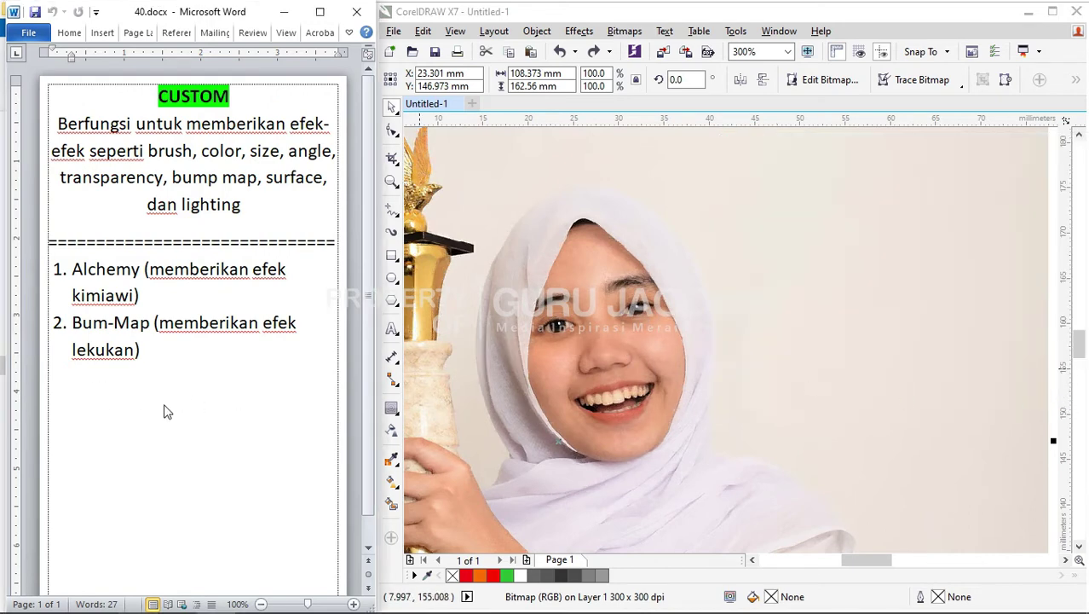
click(624, 32)
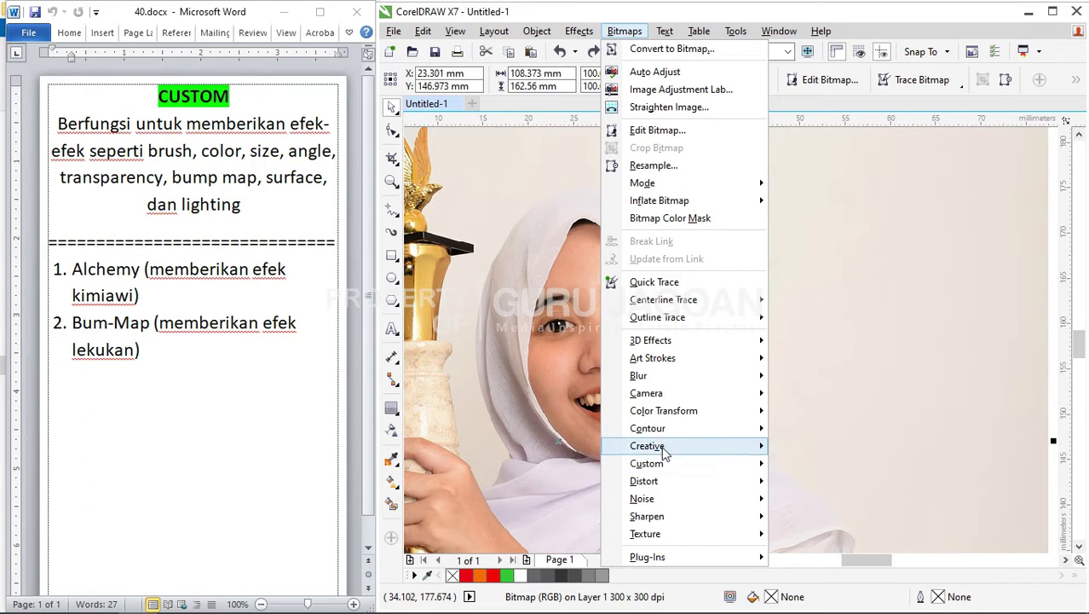
mouse_move(665, 448)
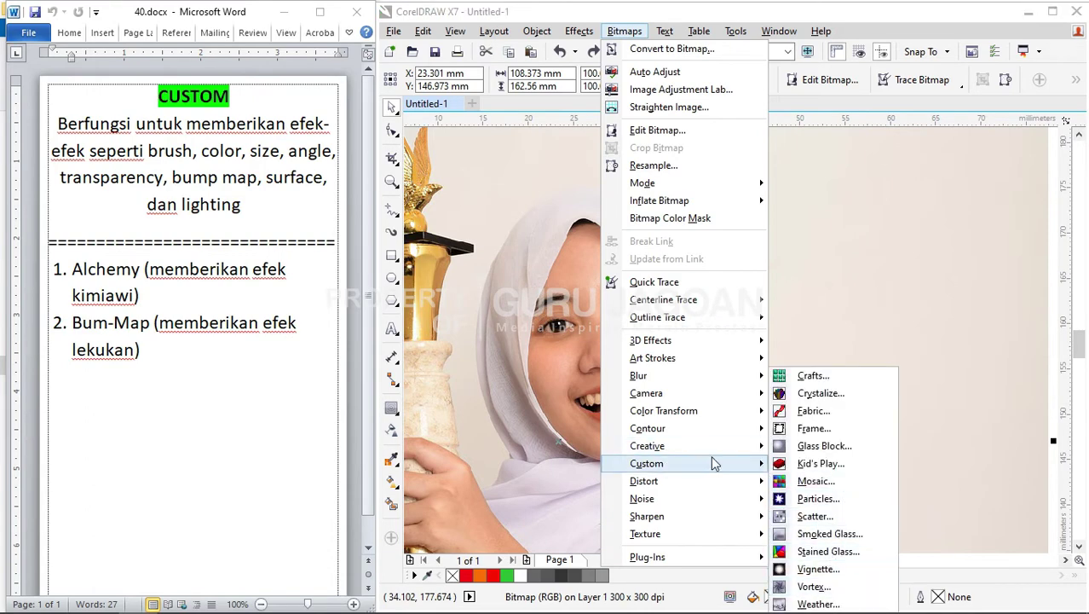
click(840, 482)
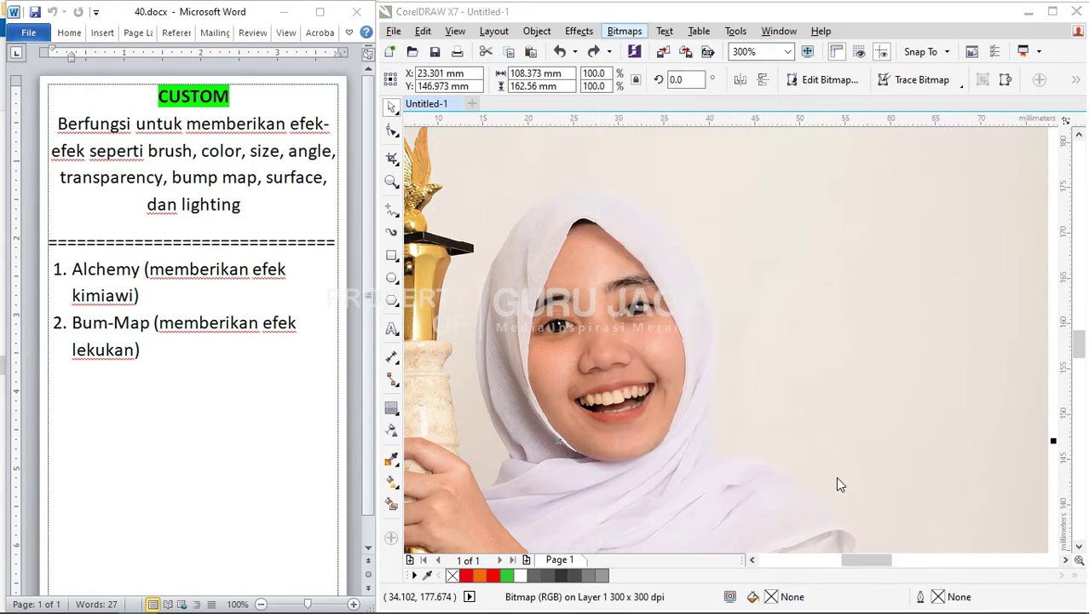
drag(698, 168, 878, 238)
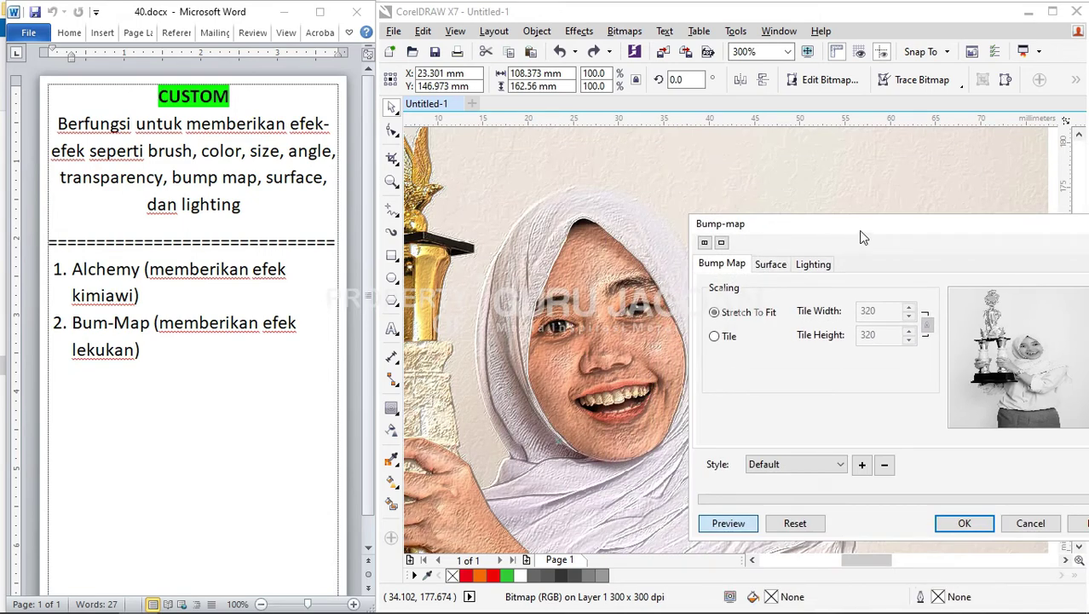
drag(861, 237, 771, 185)
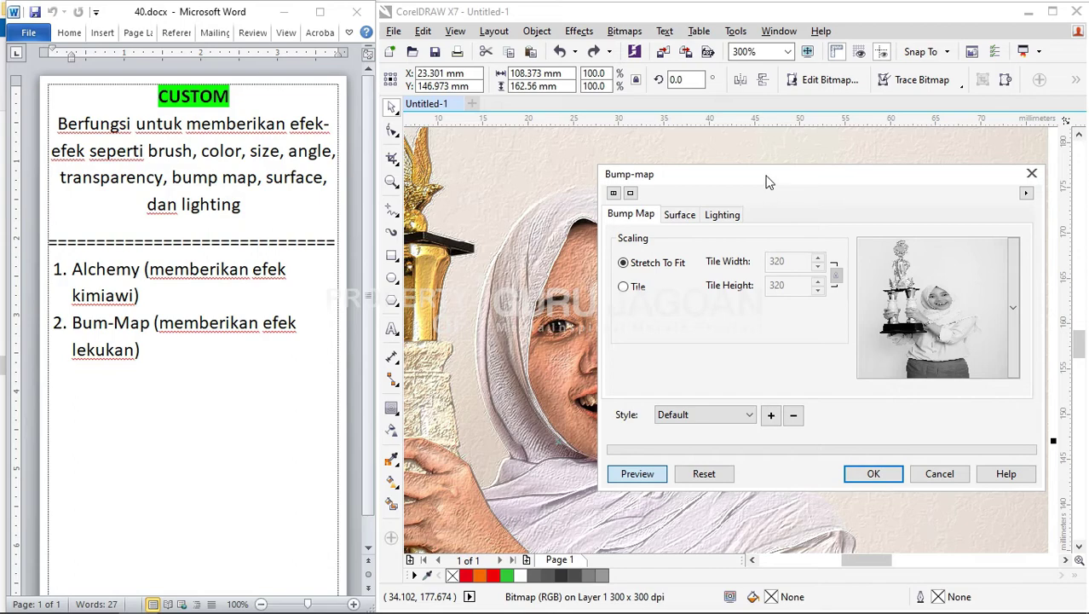
drag(767, 182, 666, 215)
click(836, 505)
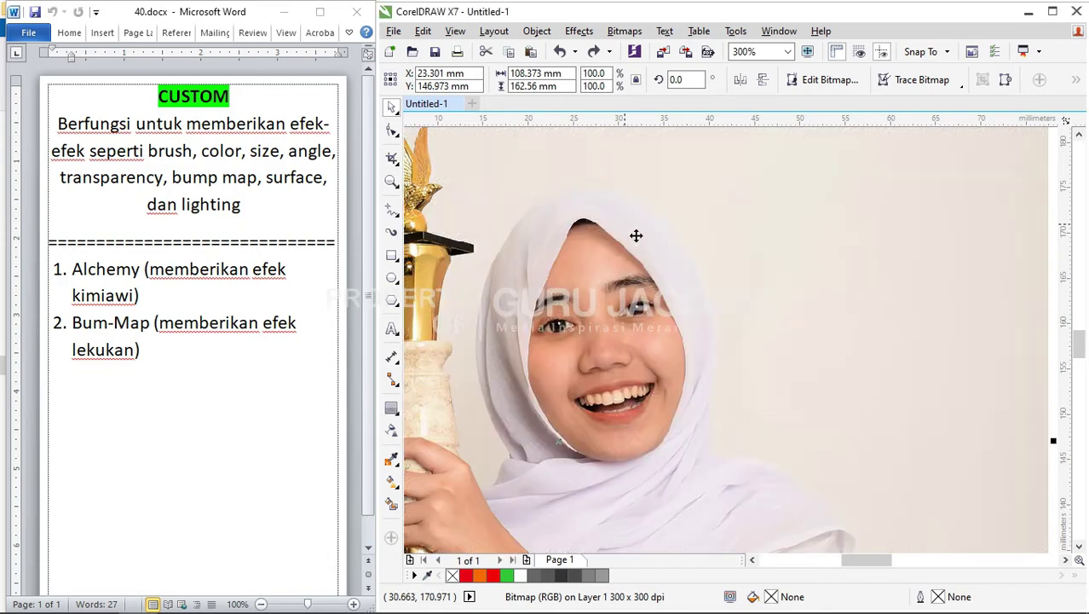
- Open the Bump-map effect for the selected photo, move its dialog clear of the face and switch the scaling to Tile
scroll(636, 234, down, 1)
scroll(627, 281, up, 1)
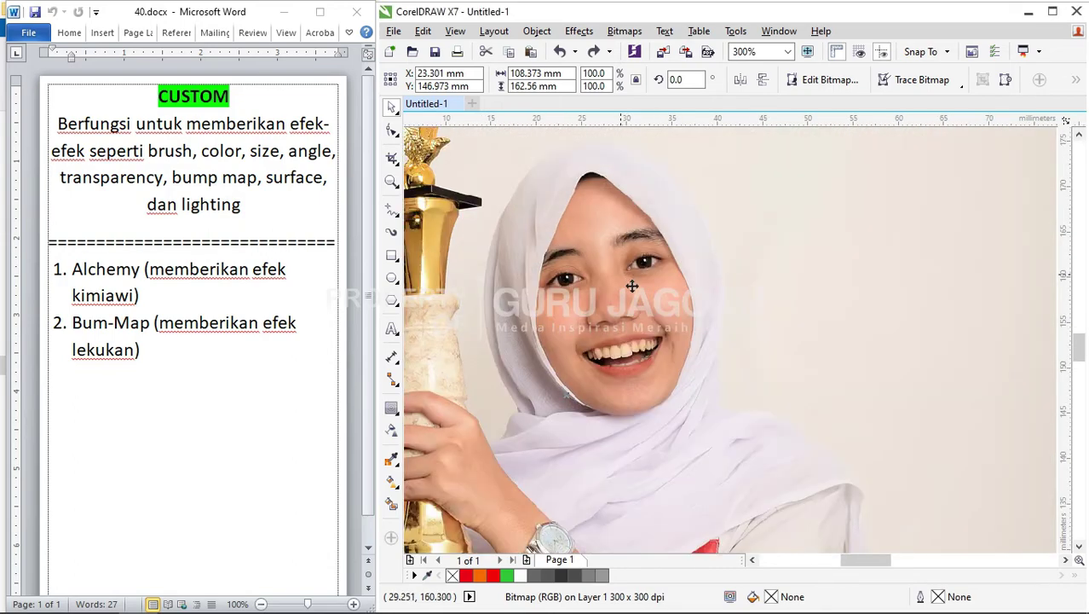
scroll(631, 286, down, 1)
click(626, 34)
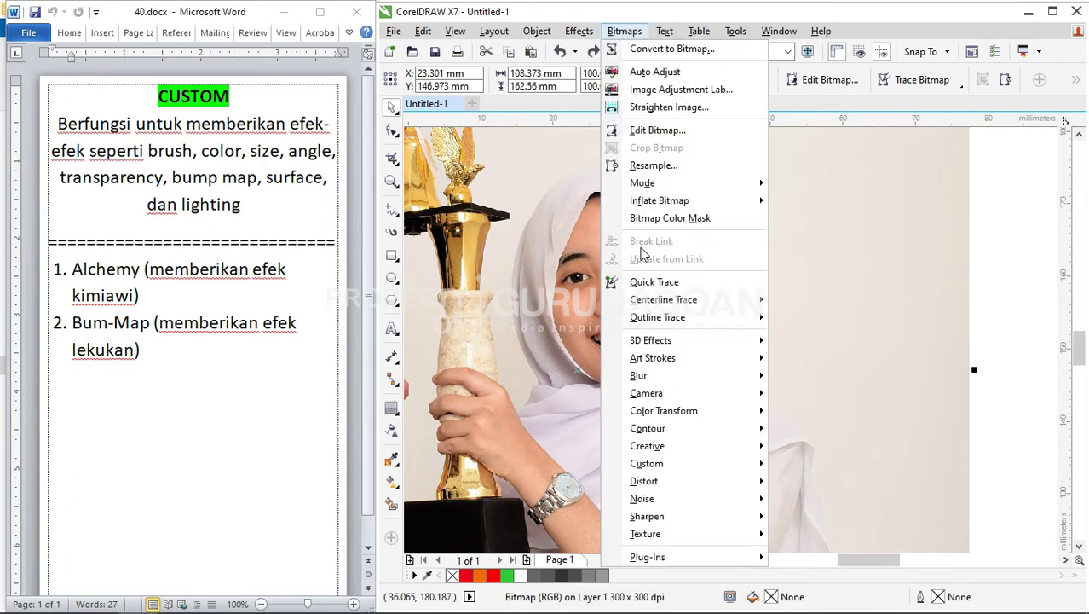
mouse_move(666, 463)
click(846, 484)
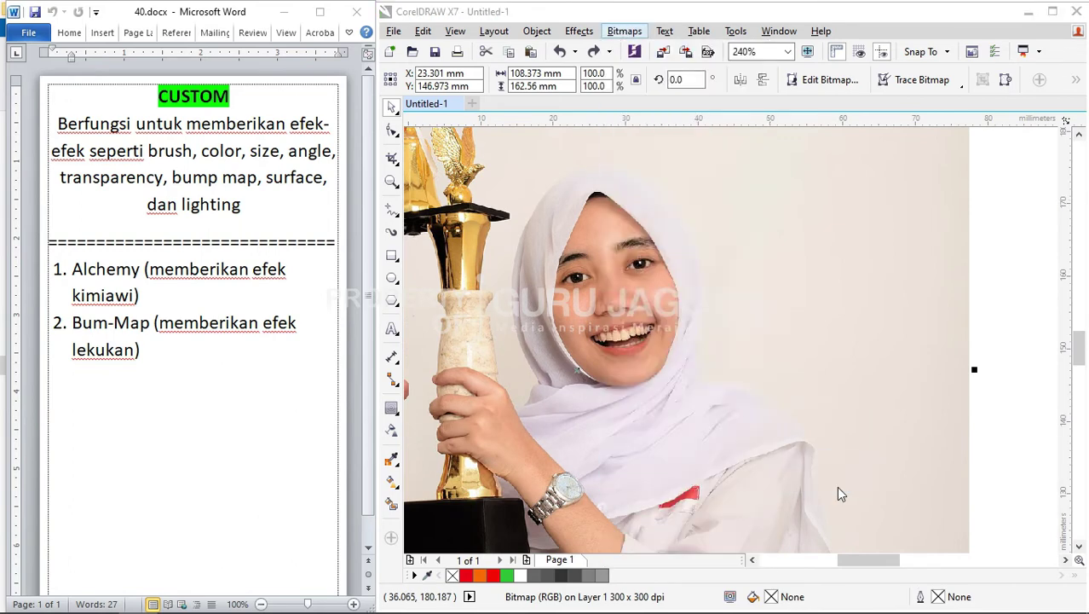
drag(656, 163, 767, 144)
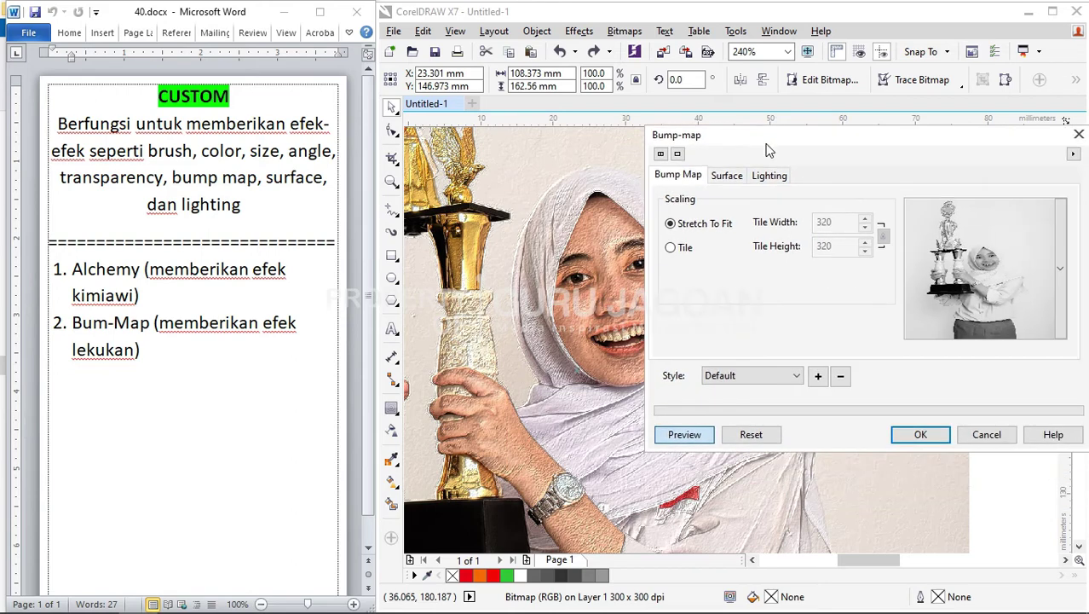
click(671, 247)
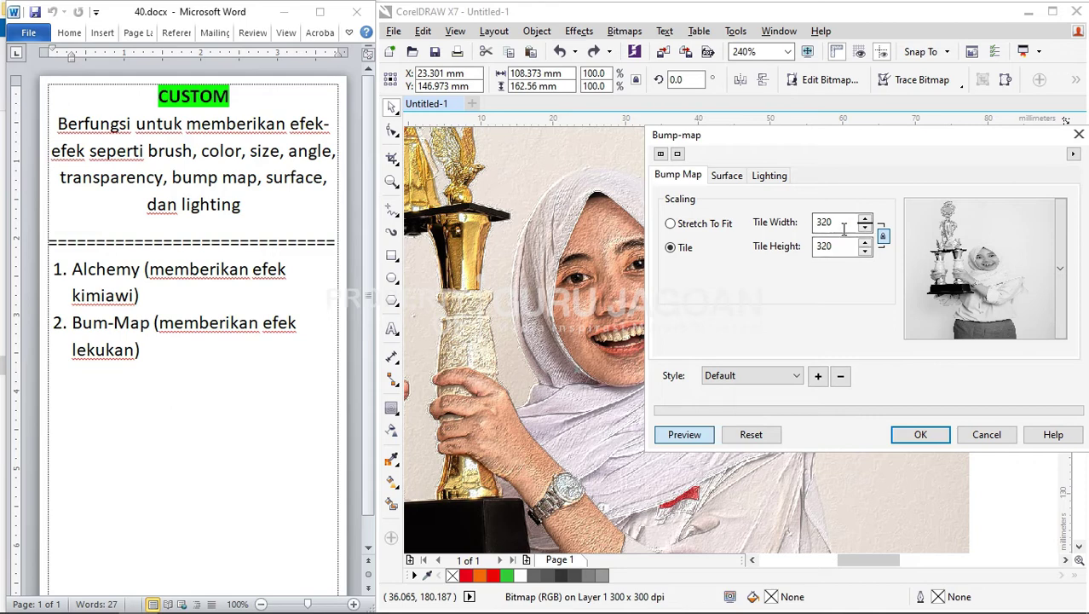
- Switch the Bump-map scaling to Stretch To Fit and show its surface settings, keeping the dialog clear of the face
click(692, 224)
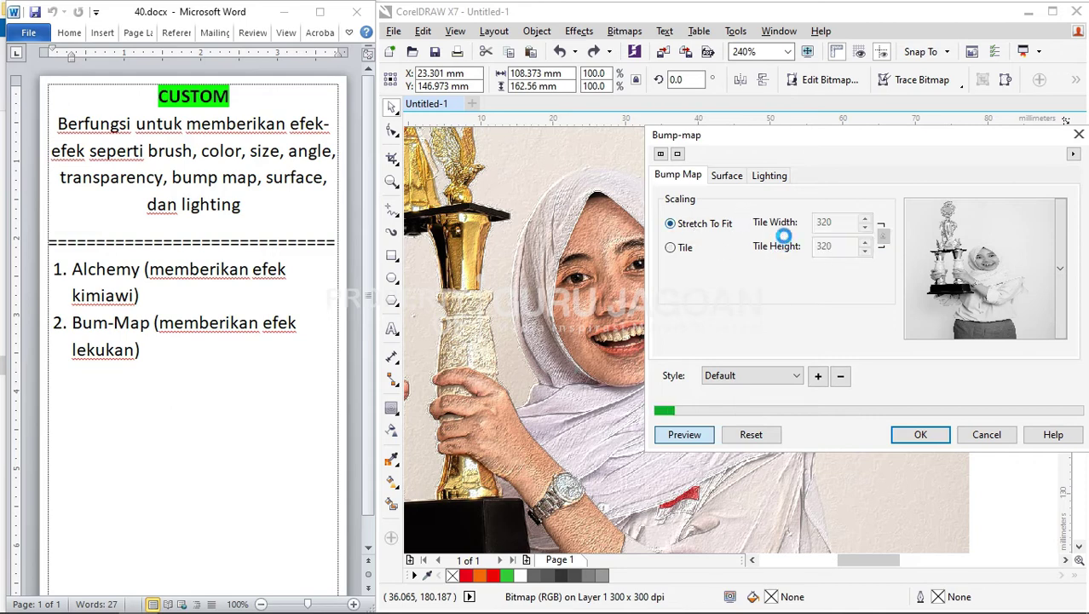
drag(794, 141, 893, 174)
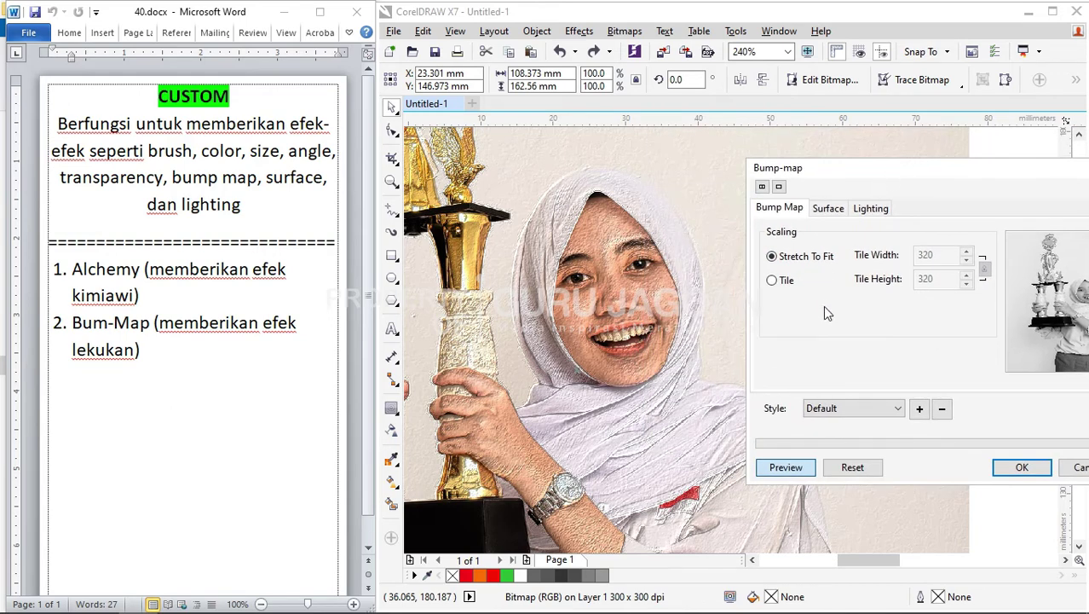
click(828, 211)
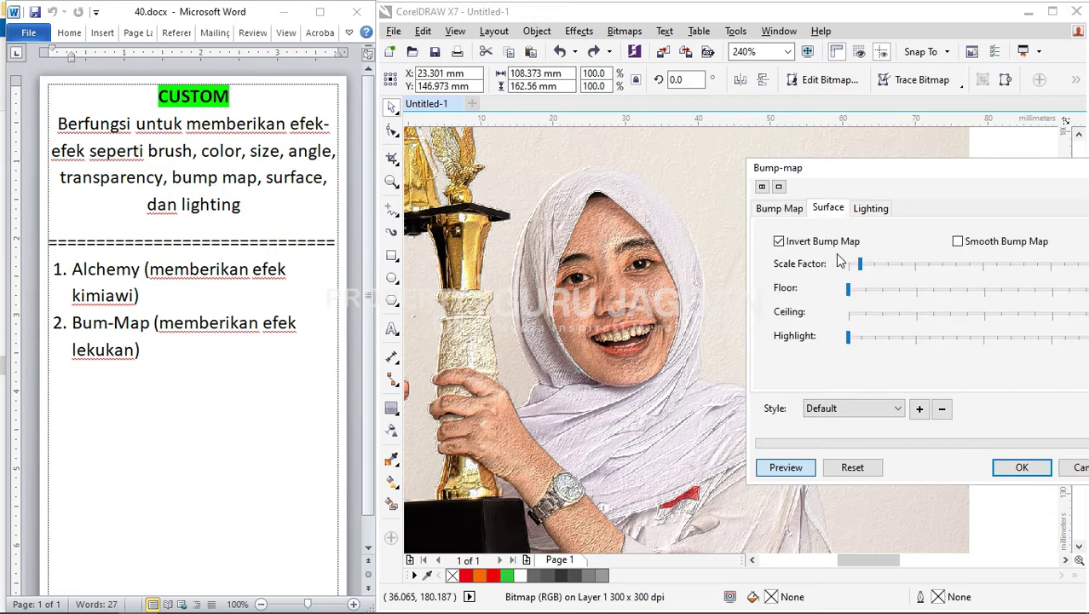
drag(884, 176, 817, 129)
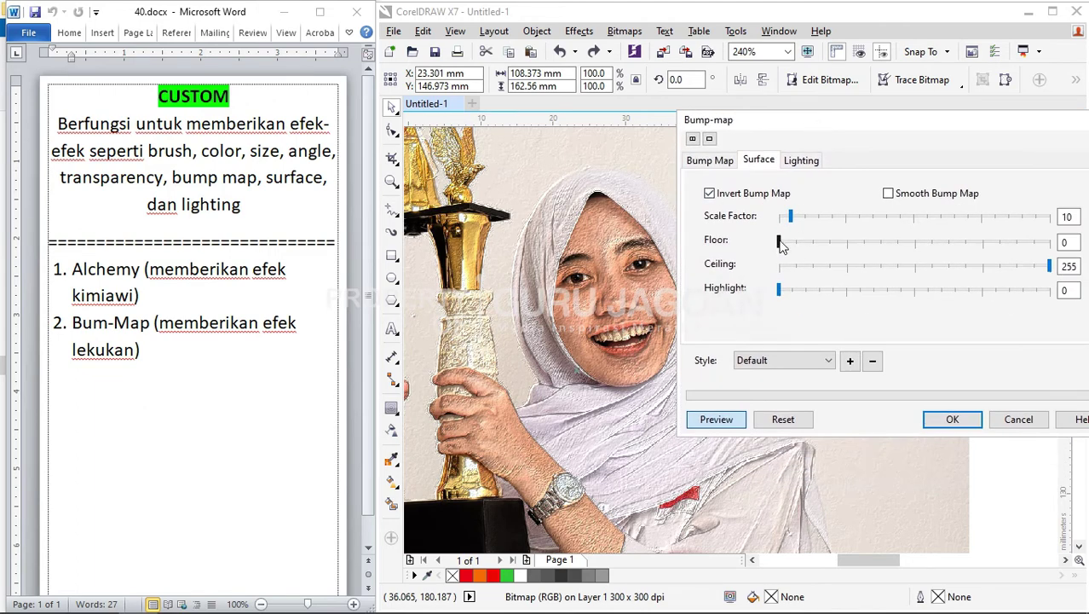
- Set the Bump-map floor to 26, highlight to 9, ceiling to 243 and scale factor to 19, trying a scale factor of 33 first
drag(792, 218, 807, 241)
drag(780, 289, 805, 291)
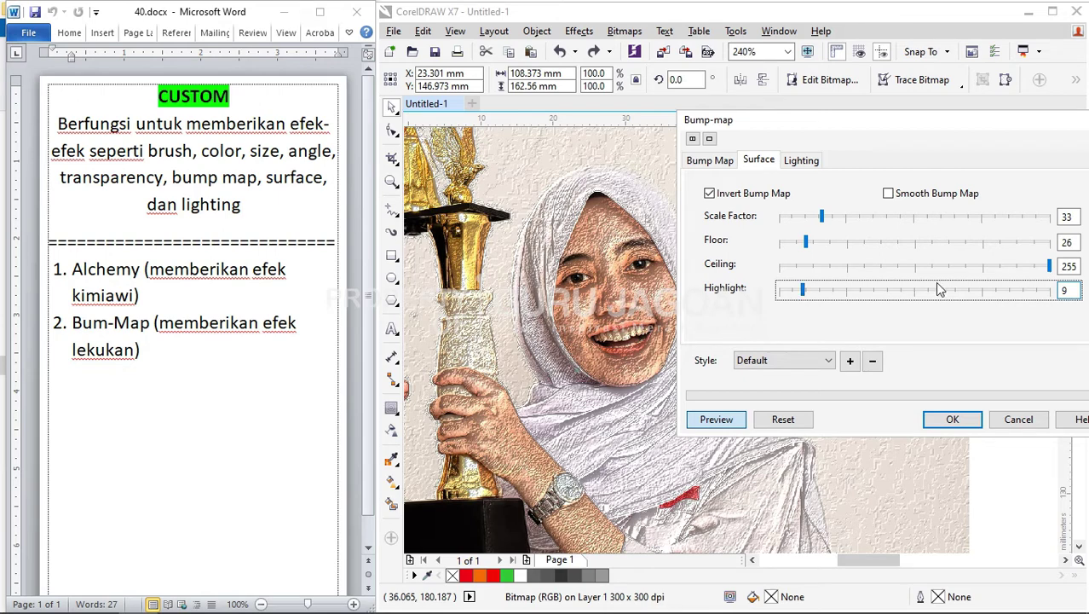
drag(1022, 266, 1035, 265)
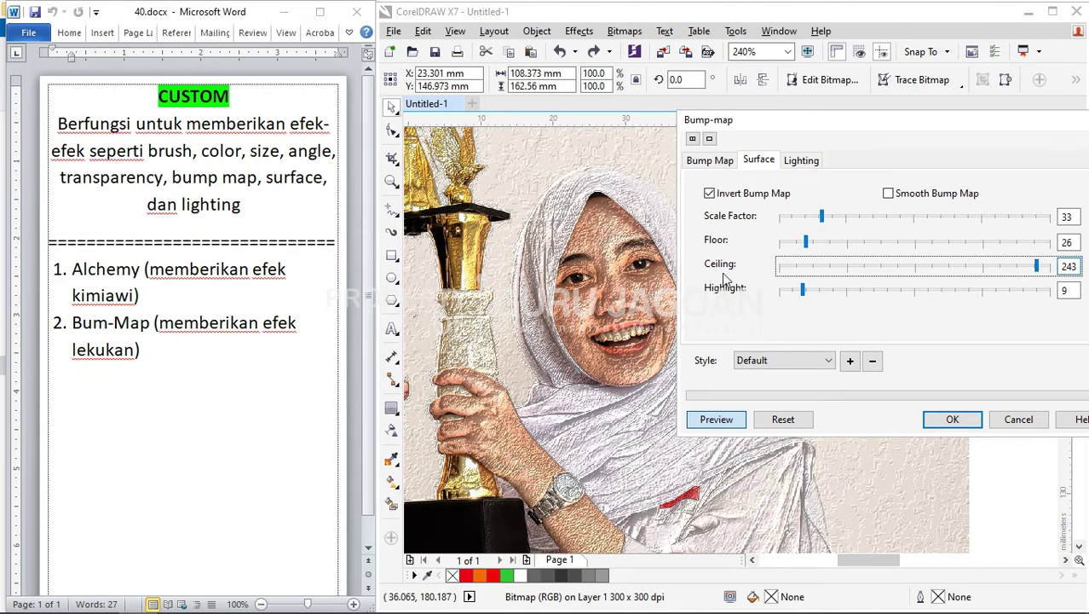
drag(821, 215, 802, 216)
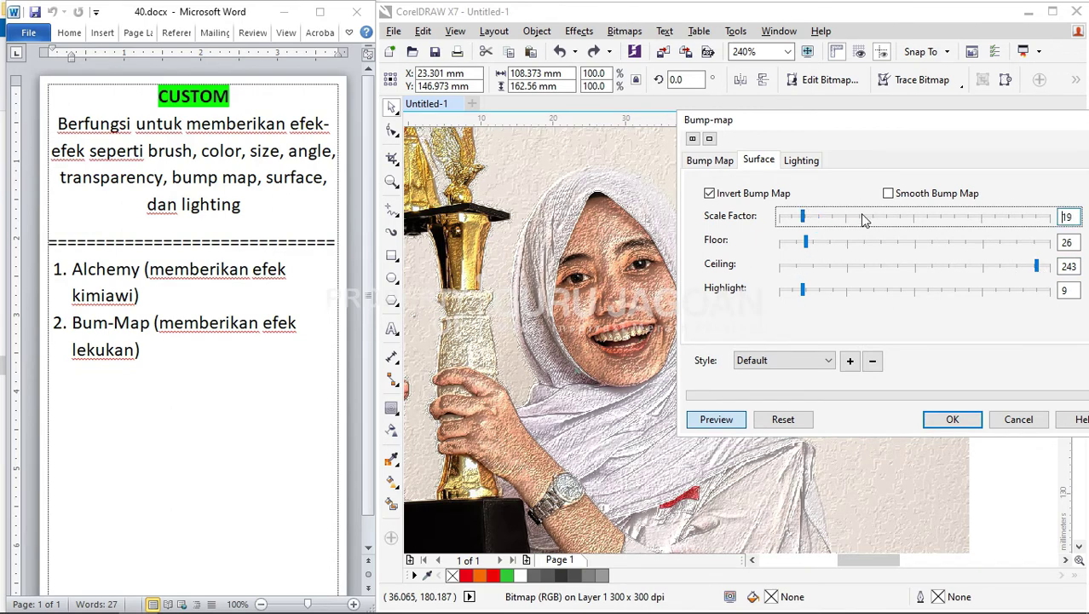
- Try the bump map with smoothing on, then with both smoothing and inversion off, and cancel the effect
click(888, 193)
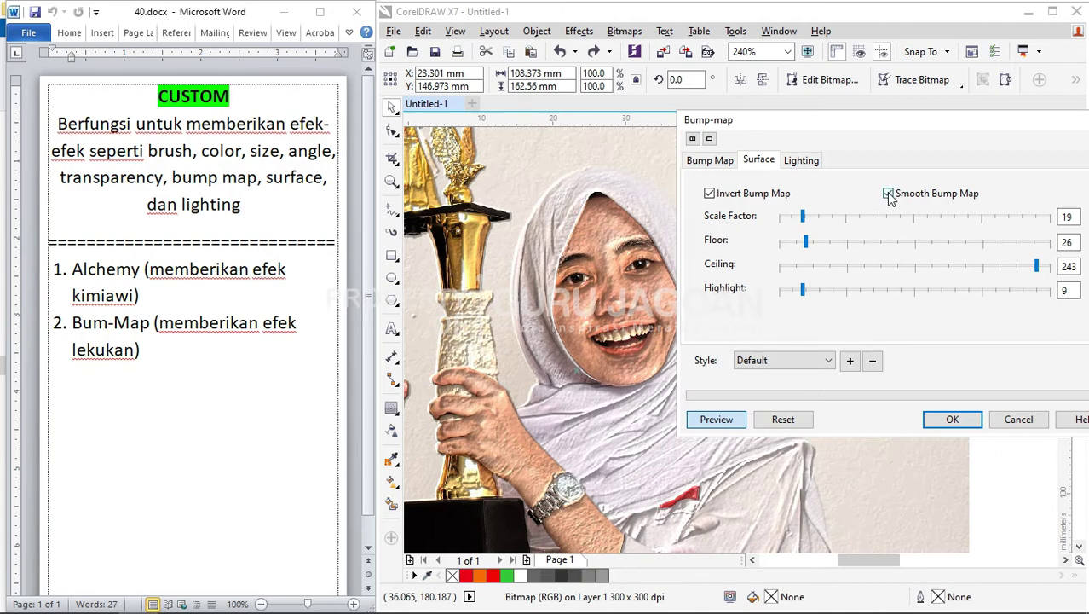
click(888, 193)
click(711, 194)
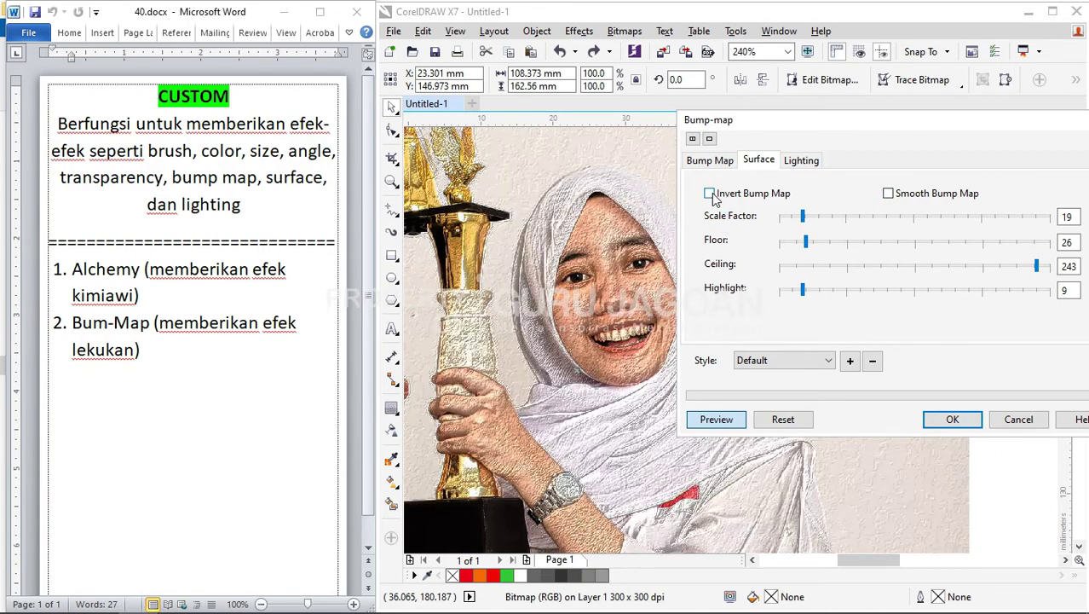
drag(797, 128, 647, 121)
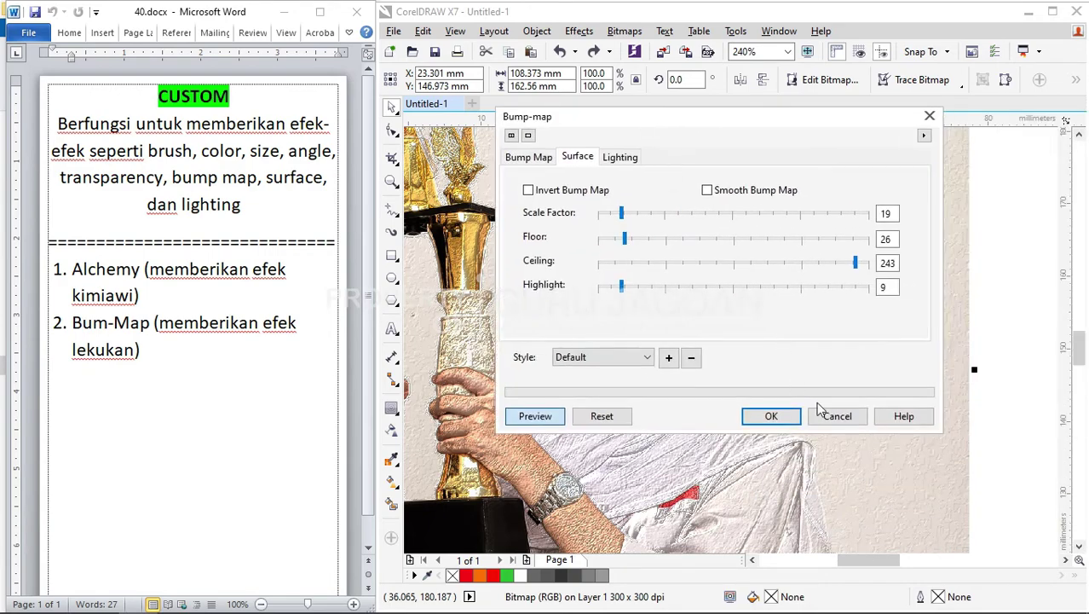
click(837, 411)
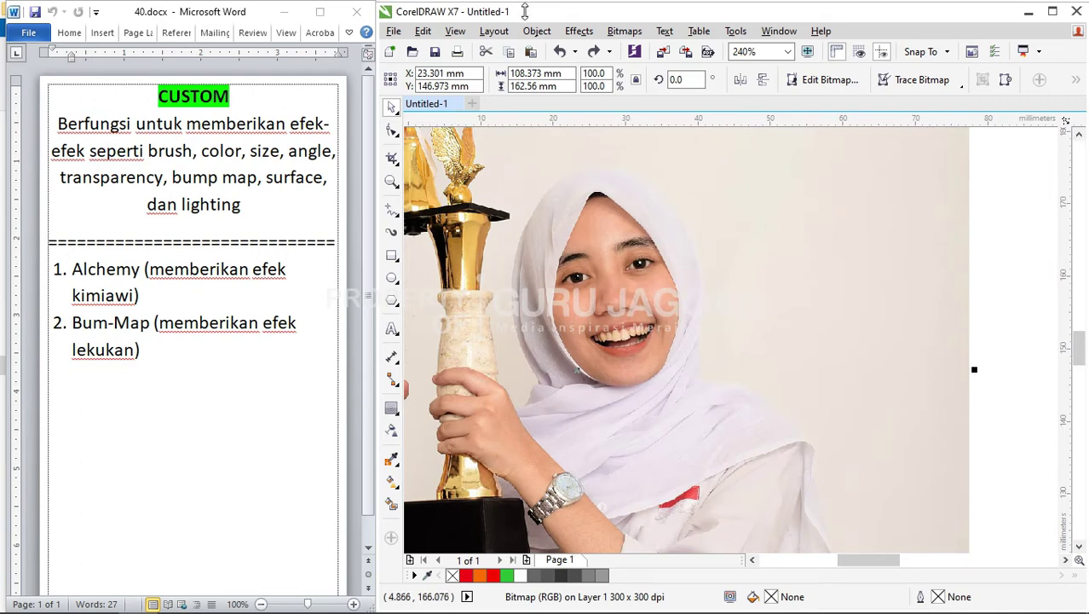
- Show the Distort group of bitmap effects for the selected photo
click(622, 31)
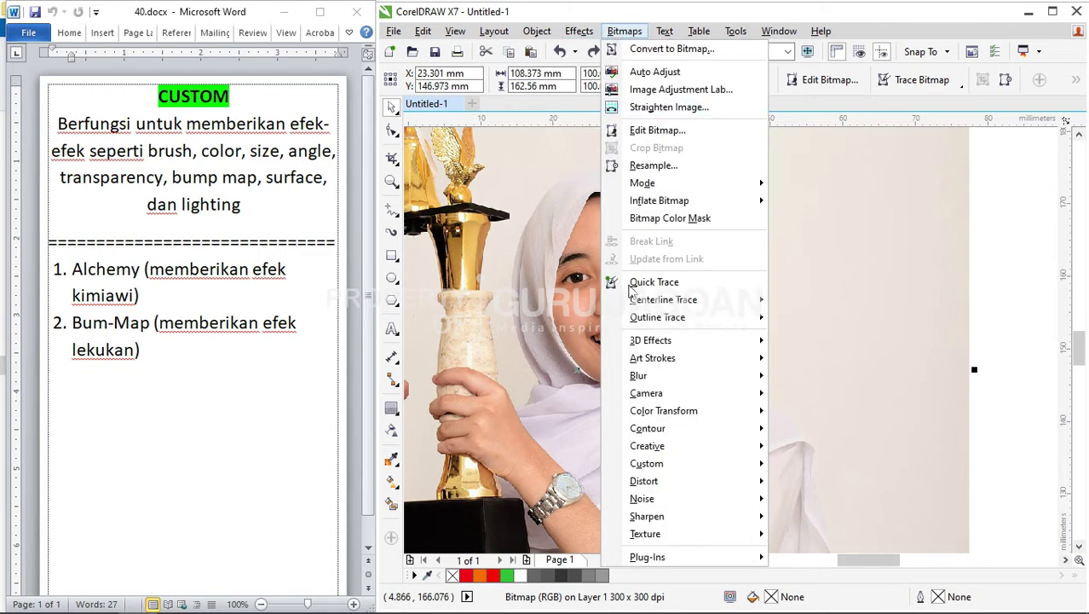
mouse_move(658, 487)
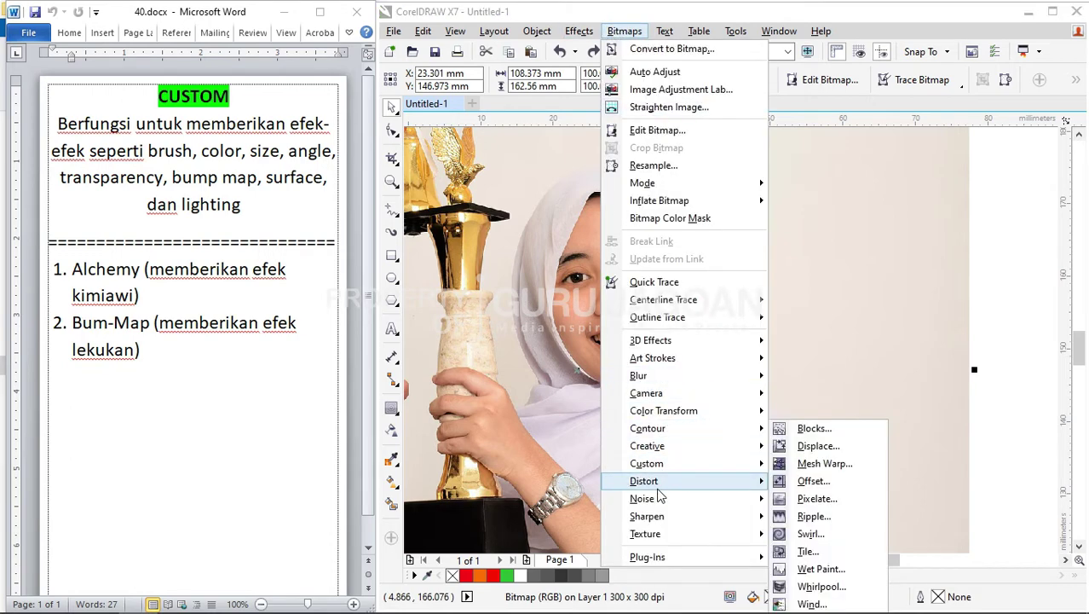